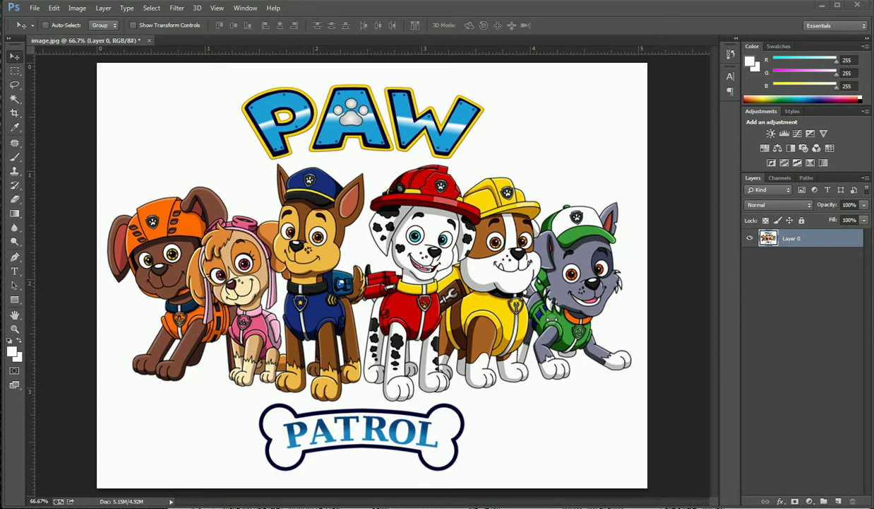
Select Layer 0, which holds the Paw Patrol artwork, in the Layers panel.
click(796, 238)
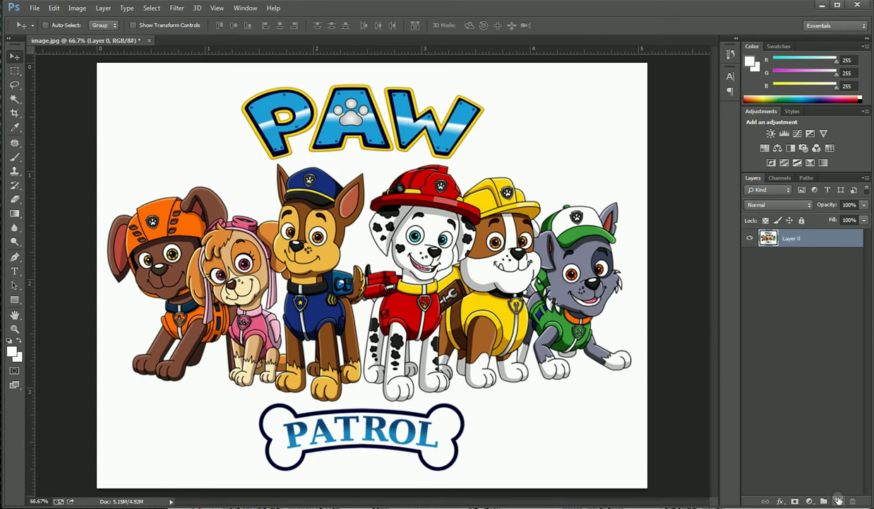
Duplicate Layer 0, hide the original, and delete the copy's white background with the Magic Wand.
drag(767, 238, 838, 499)
click(750, 256)
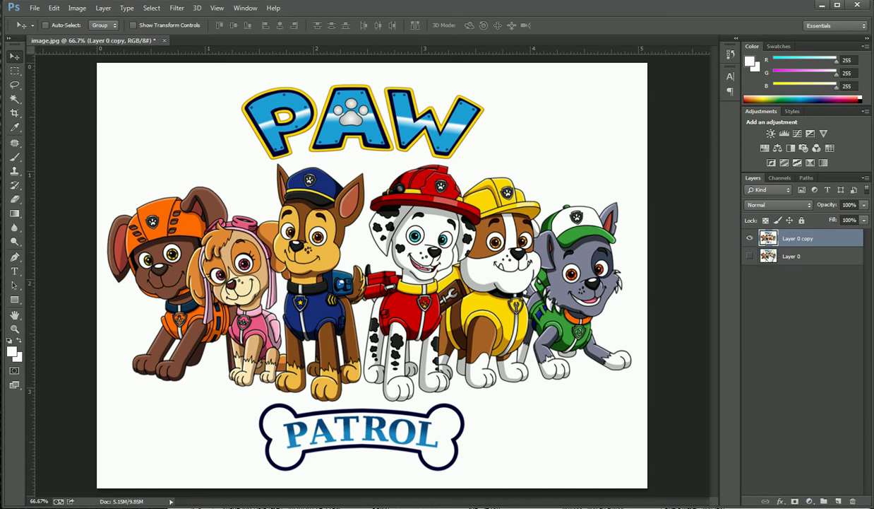
click(14, 99)
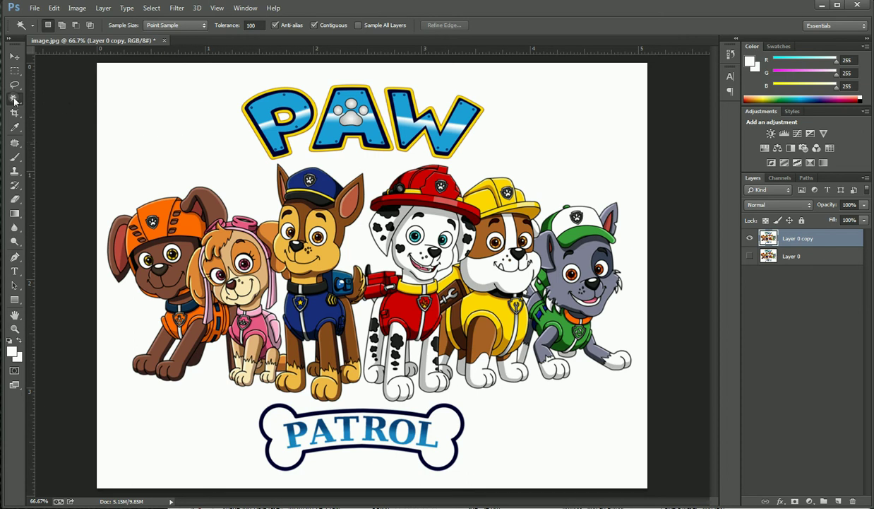
click(201, 103)
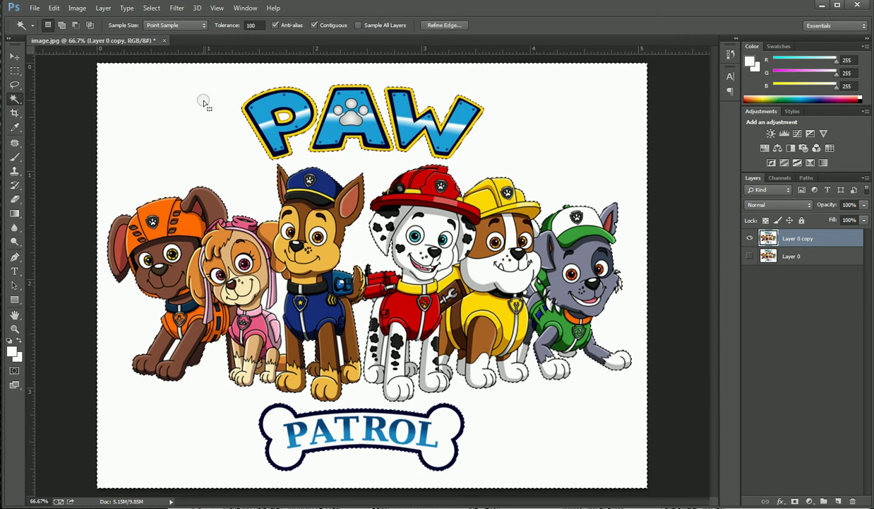
key(Delete)
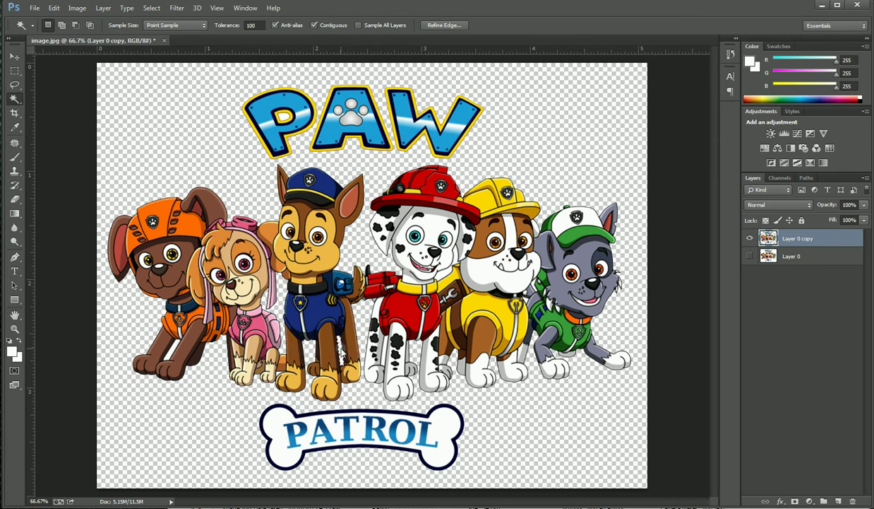
Remove the leftover white areas on Marshall's leg and collar and on Zuma's leg.
click(383, 347)
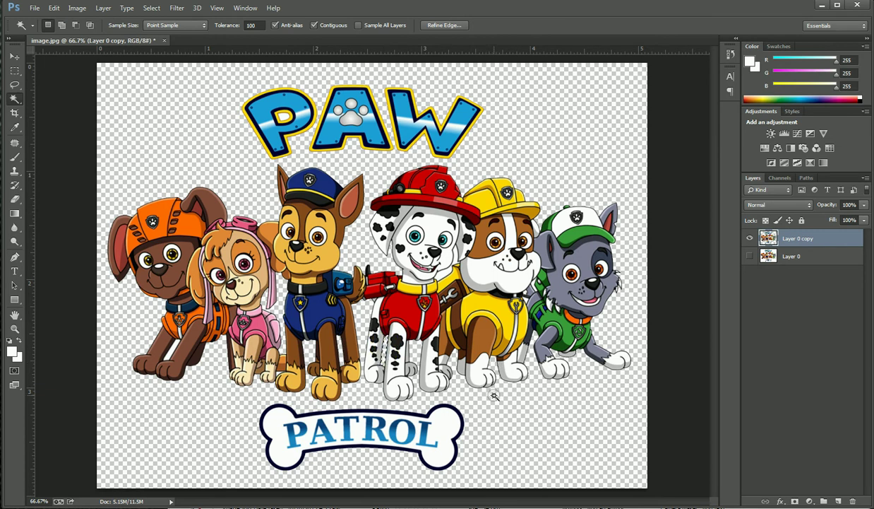
click(443, 275)
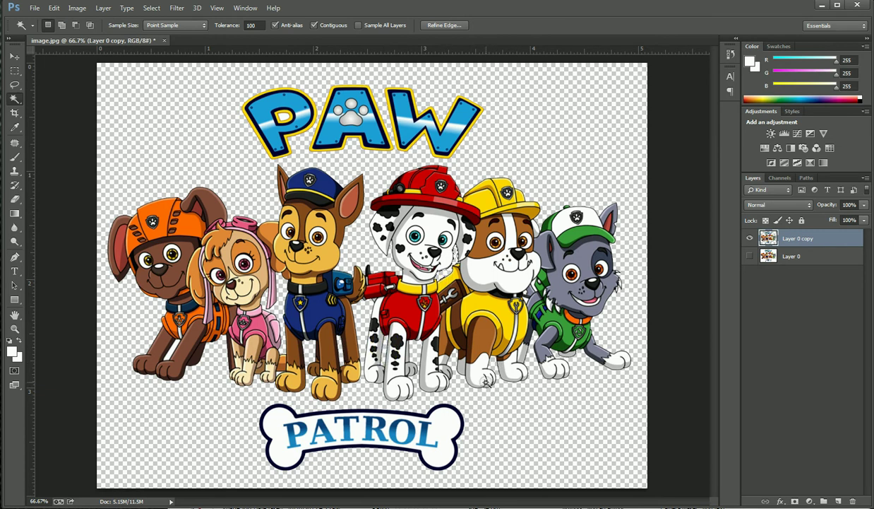
key(ctrl+d)
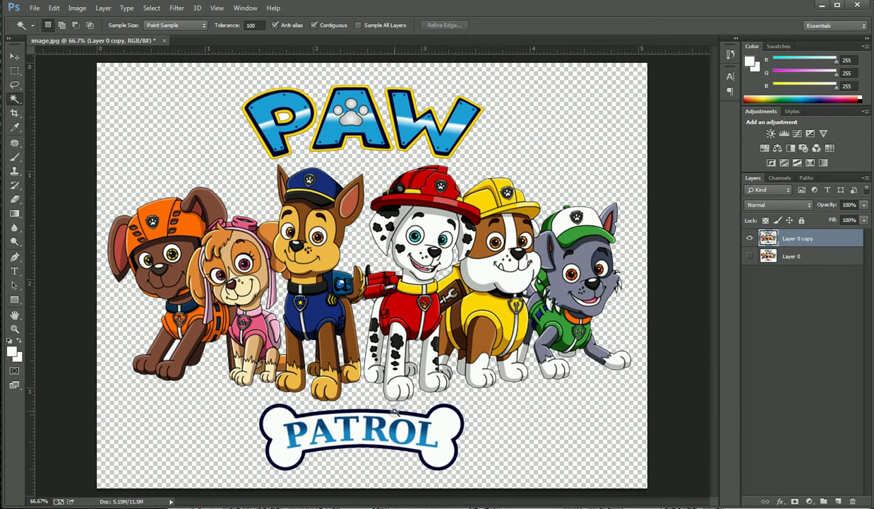
click(172, 336)
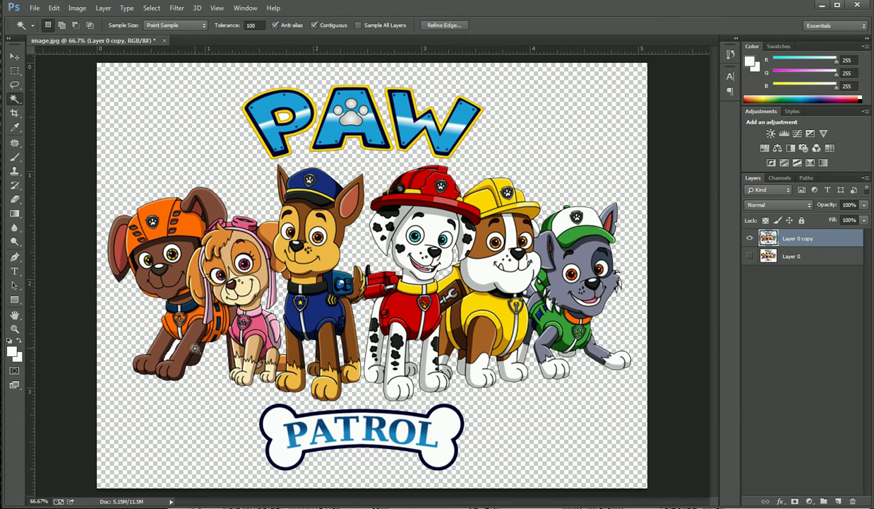
key(ctrl+d)
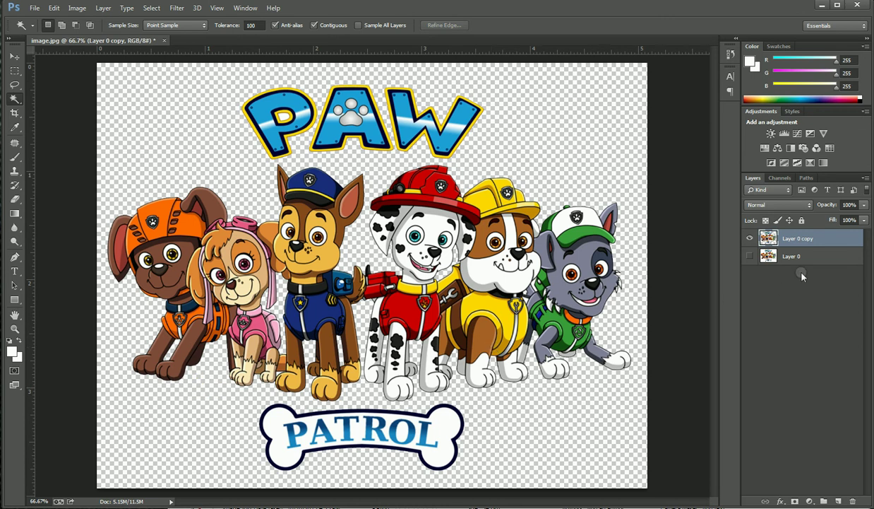
Add a thicker black outside Stroke layer style to Layer 0 copy.
double_click(812, 235)
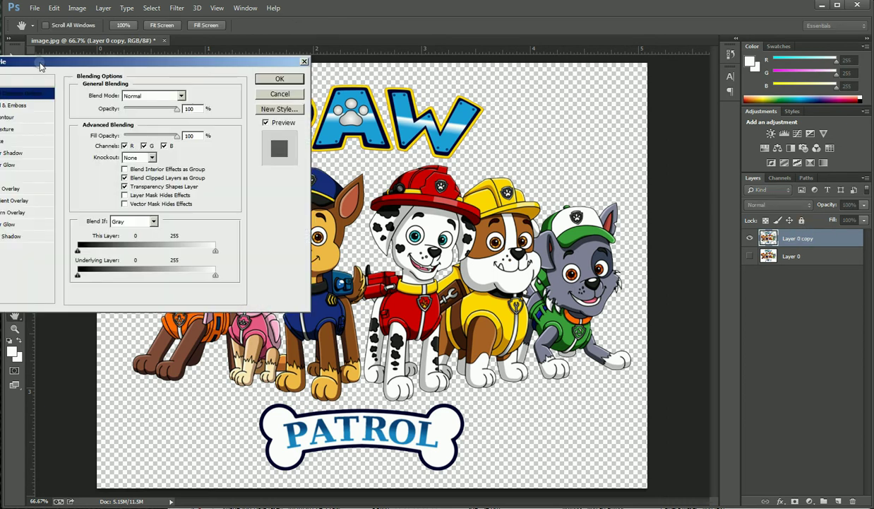
drag(37, 61, 223, 97)
click(178, 176)
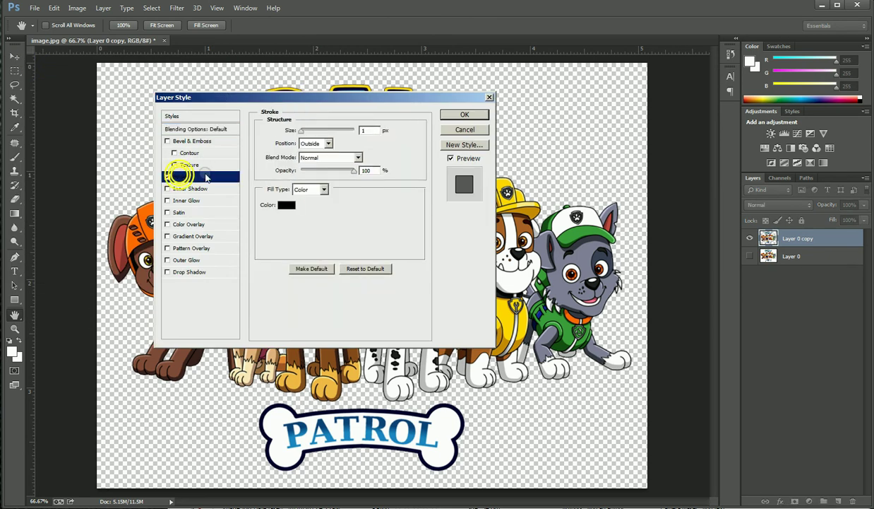
drag(264, 92, 306, 163)
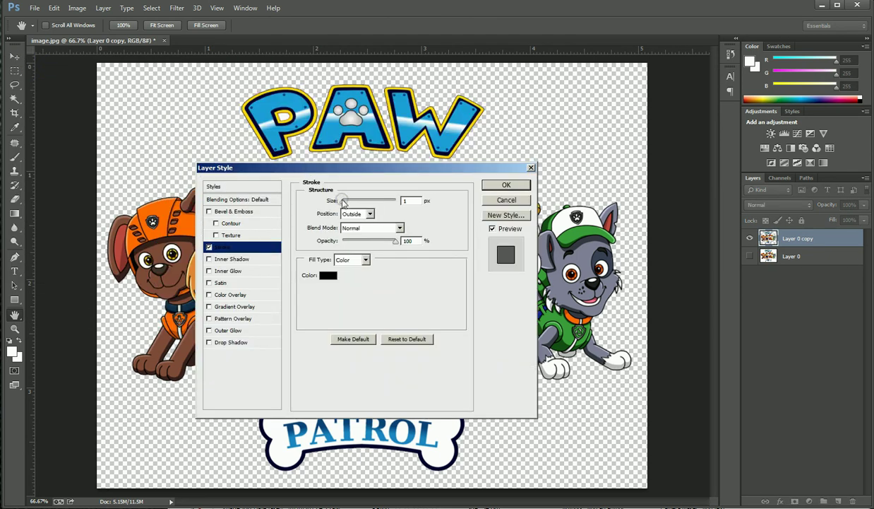
drag(344, 202, 346, 202)
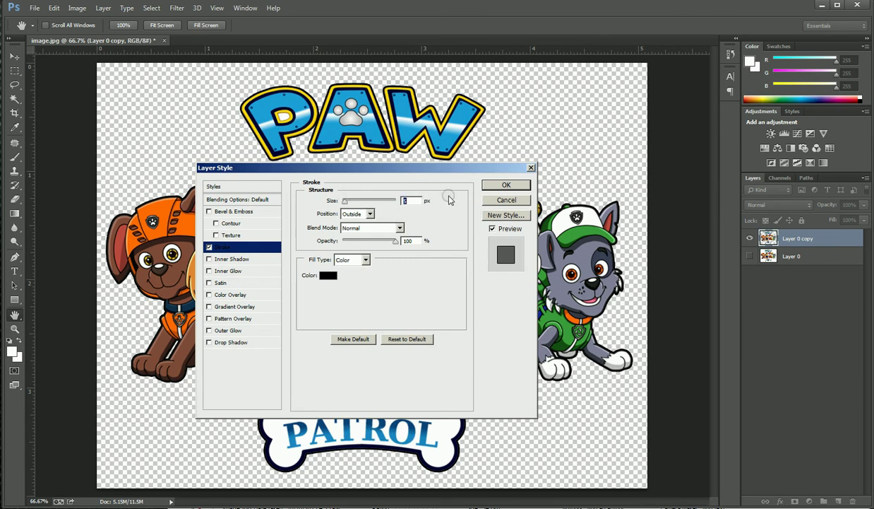
click(506, 185)
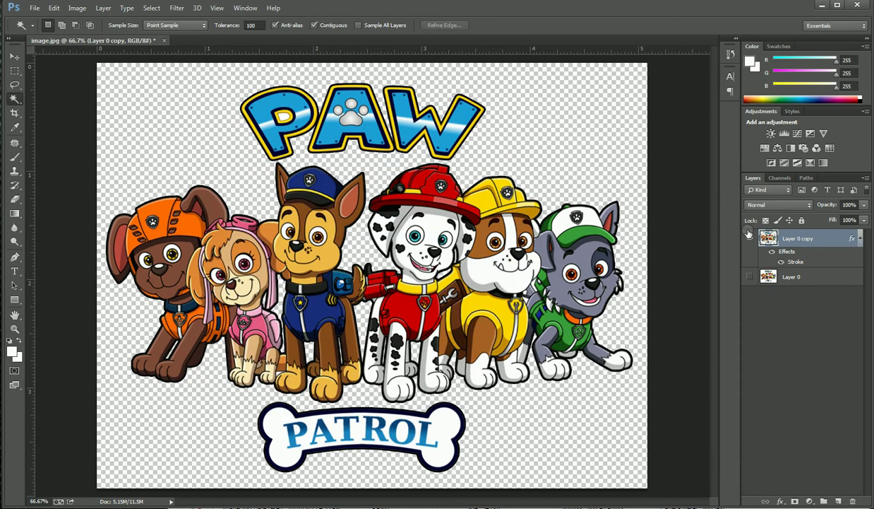
Convert Layer 0 copy to a Smart Object, then rasterize it so the stroke becomes pixels.
right_click(805, 238)
click(820, 245)
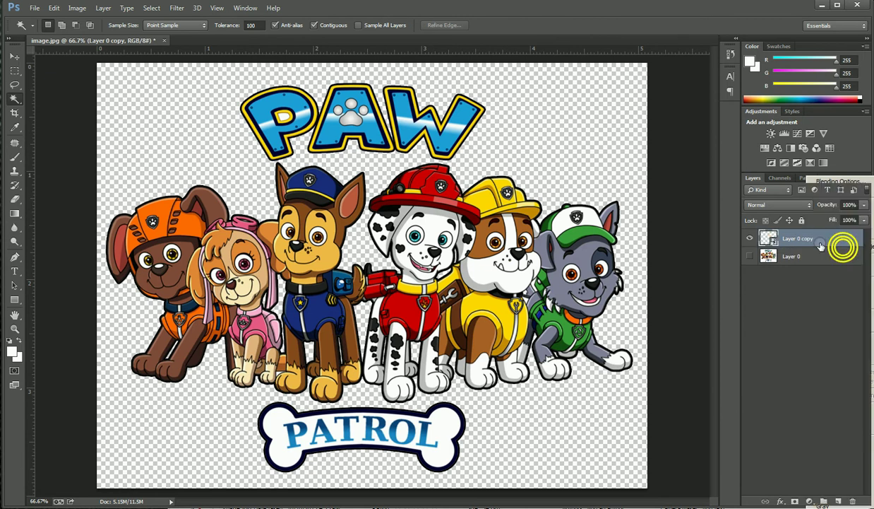
right_click(821, 245)
click(832, 281)
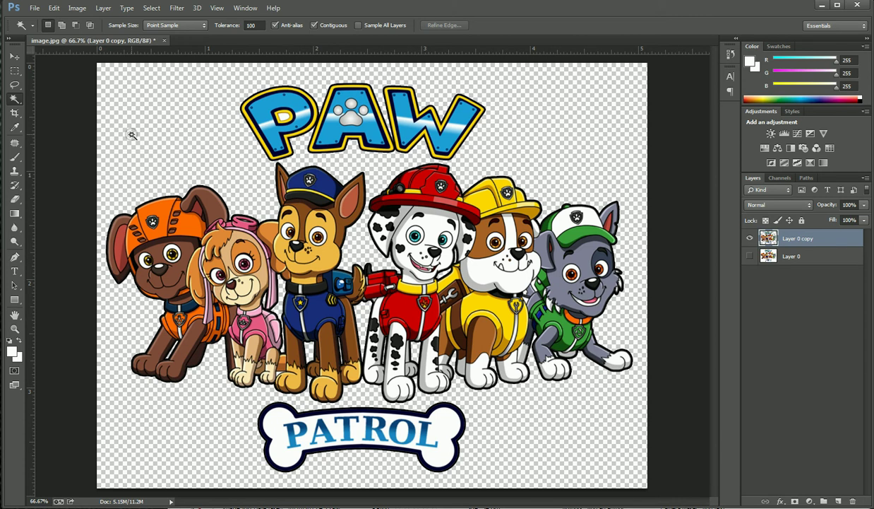
click(14, 56)
Turn Layer 0 copy solid black with Levels output white at 0, then stack it below Layer 0.
click(33, 25)
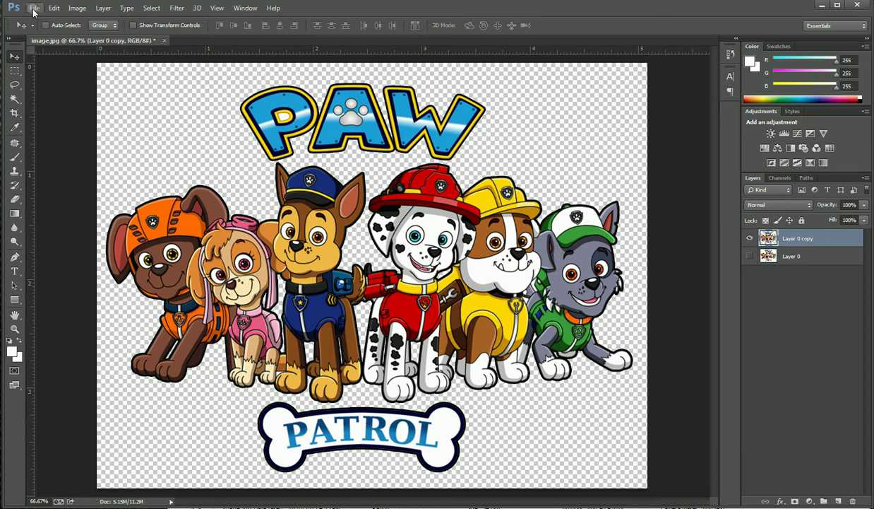
click(34, 10)
mouse_move(76, 8)
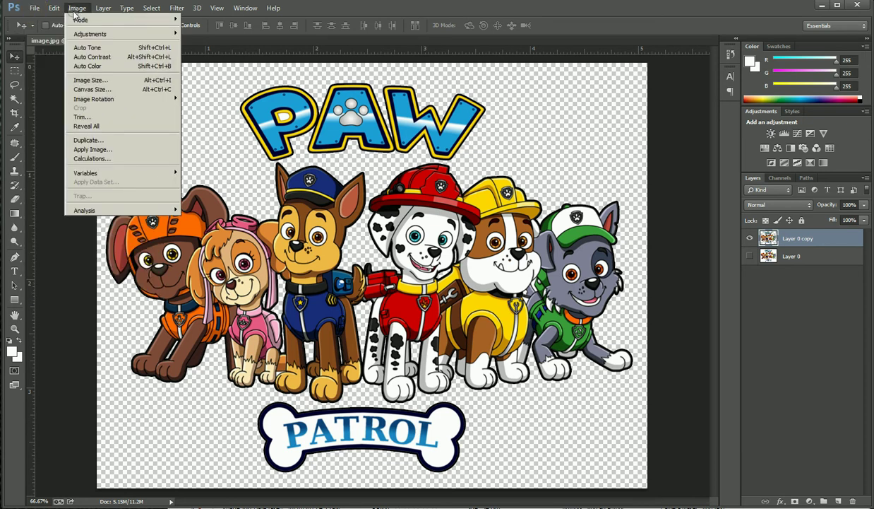
mouse_move(106, 34)
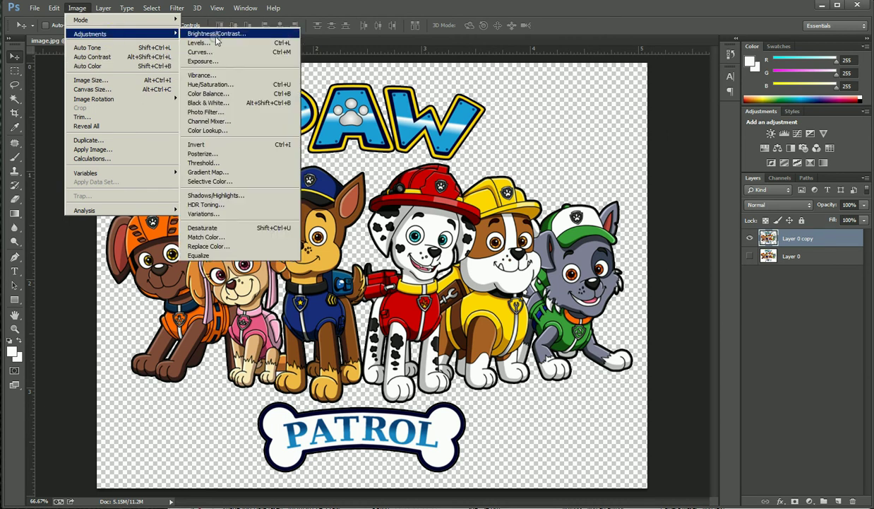
click(202, 45)
drag(496, 267, 341, 279)
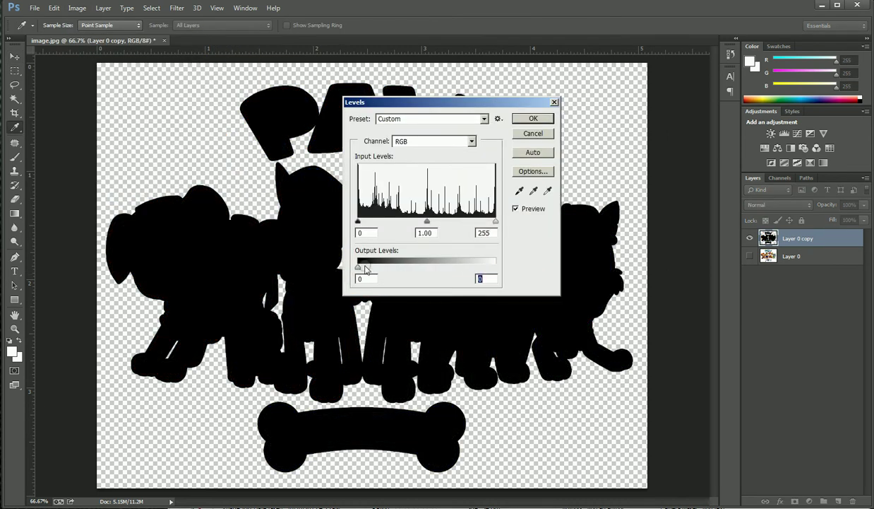
click(527, 118)
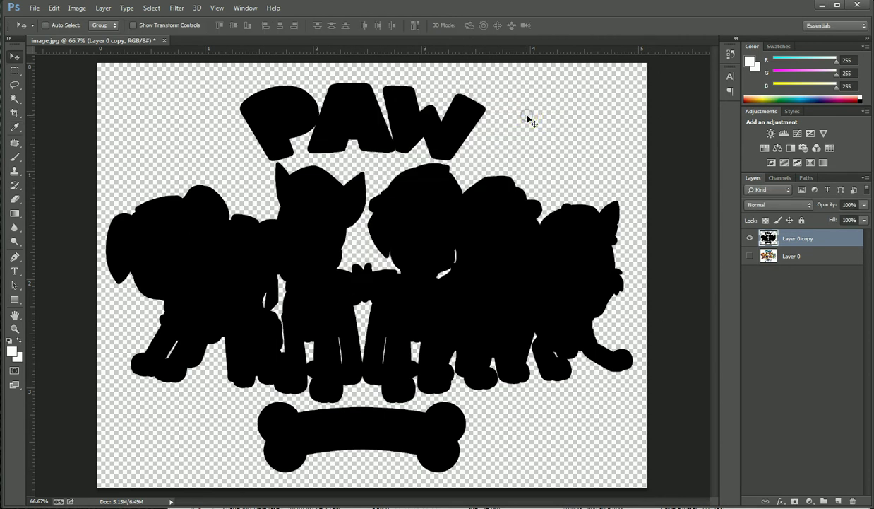
drag(796, 238, 807, 265)
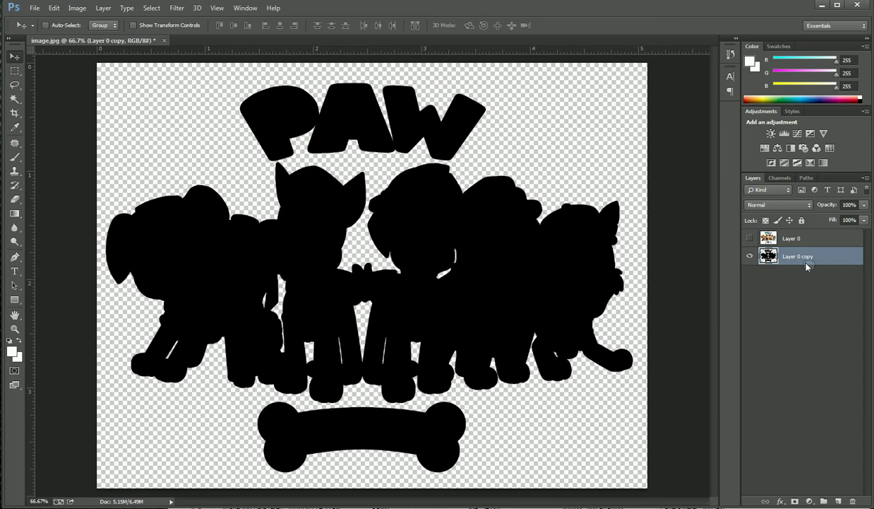
Delete the white background from the original colour Layer 0 with the Magic Wand.
click(750, 239)
click(751, 240)
click(773, 237)
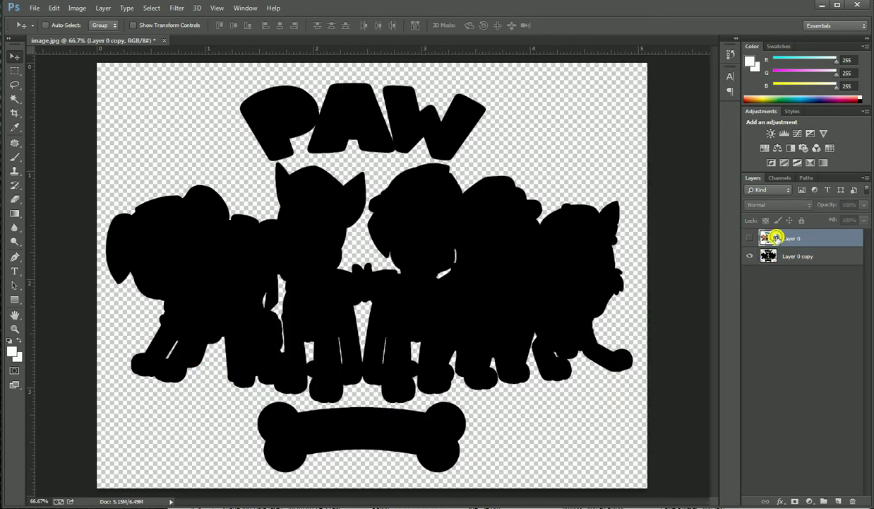
click(752, 238)
click(753, 237)
click(753, 237)
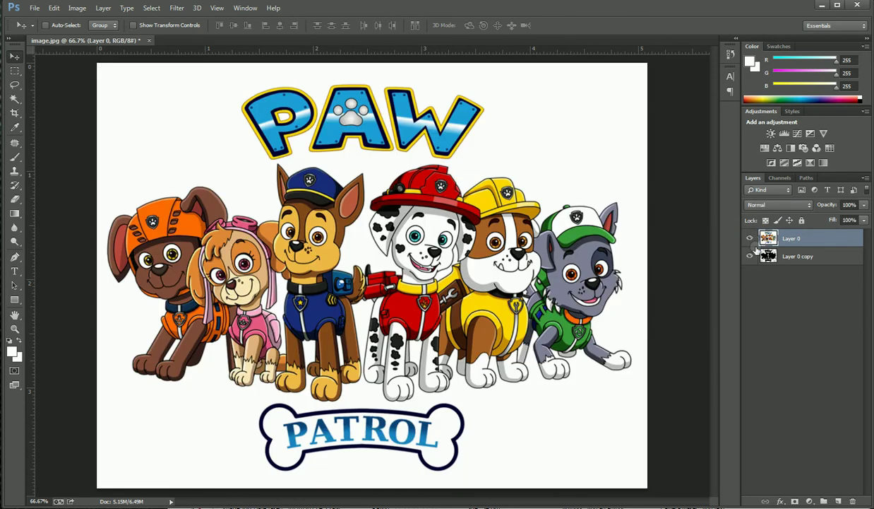
click(18, 99)
click(169, 133)
key(Delete)
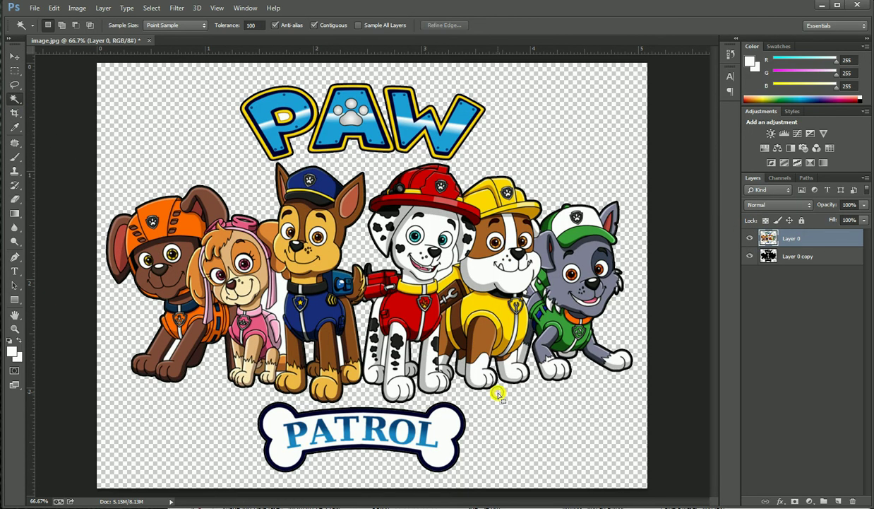
Compare the layers, leaving Layer 0 hidden and the black Layer 0 copy visible and selected.
click(750, 238)
click(751, 238)
click(752, 256)
click(752, 255)
click(752, 256)
click(752, 255)
click(752, 255)
click(753, 255)
click(752, 256)
click(752, 256)
click(752, 256)
click(752, 255)
click(753, 256)
click(752, 256)
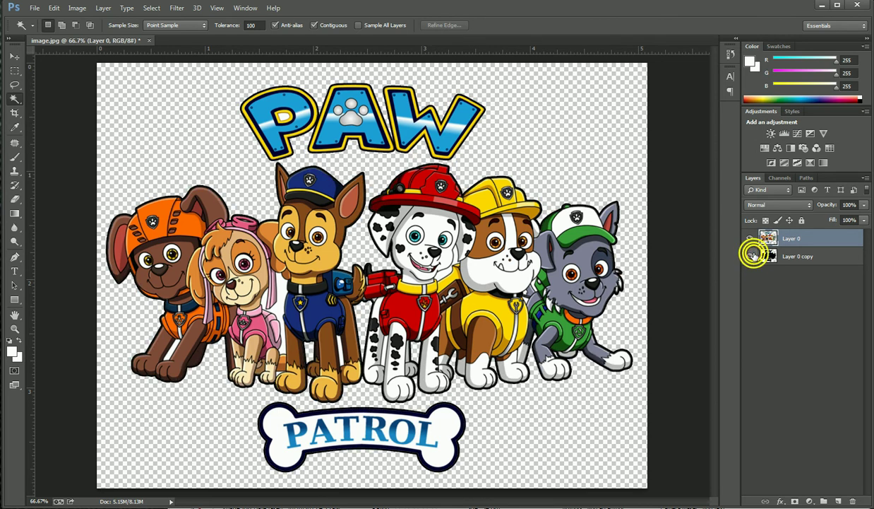
click(753, 256)
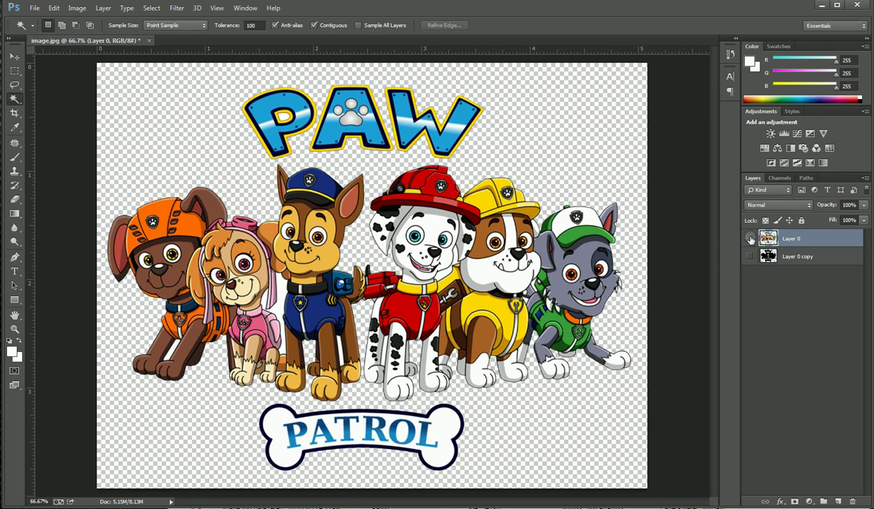
click(750, 238)
click(750, 256)
click(767, 256)
click(34, 10)
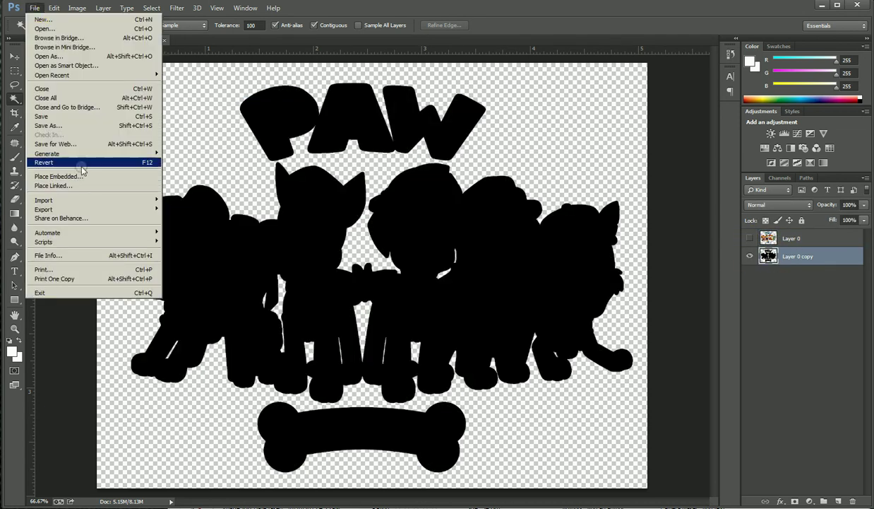
Save the silhouette as a maximum-quality JPEG, replacing SAMPLE CUT.jpg in SAMPLE CUTS.
click(101, 127)
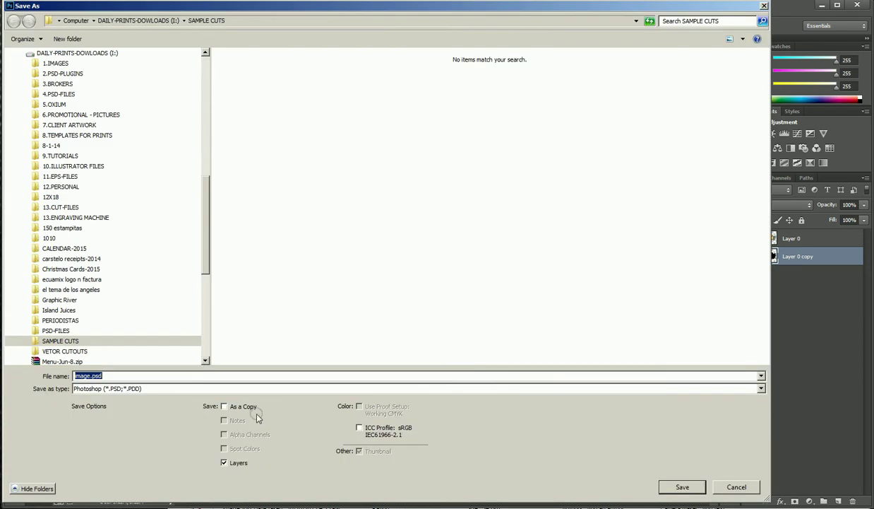
click(244, 388)
click(175, 462)
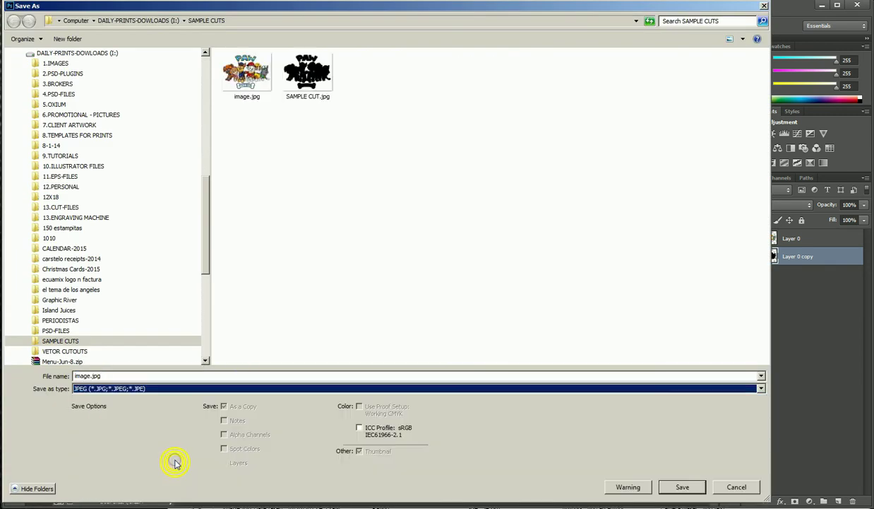
click(284, 98)
click(682, 488)
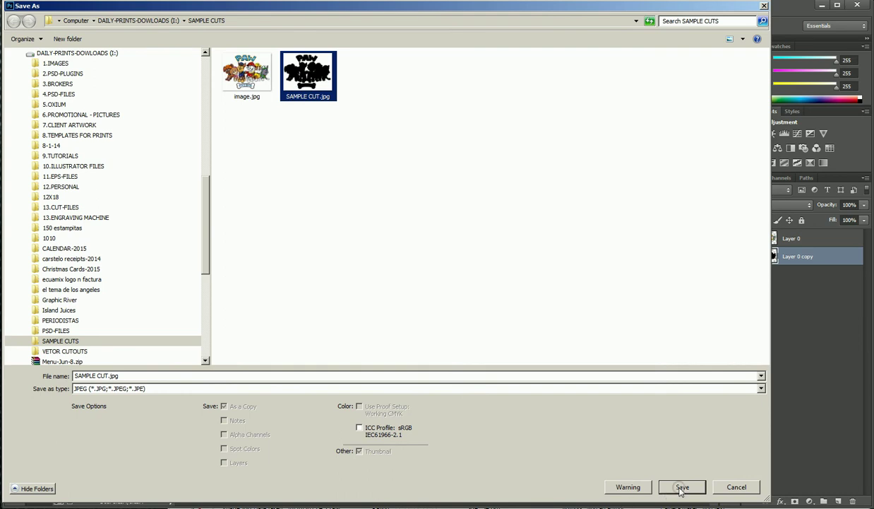
click(487, 269)
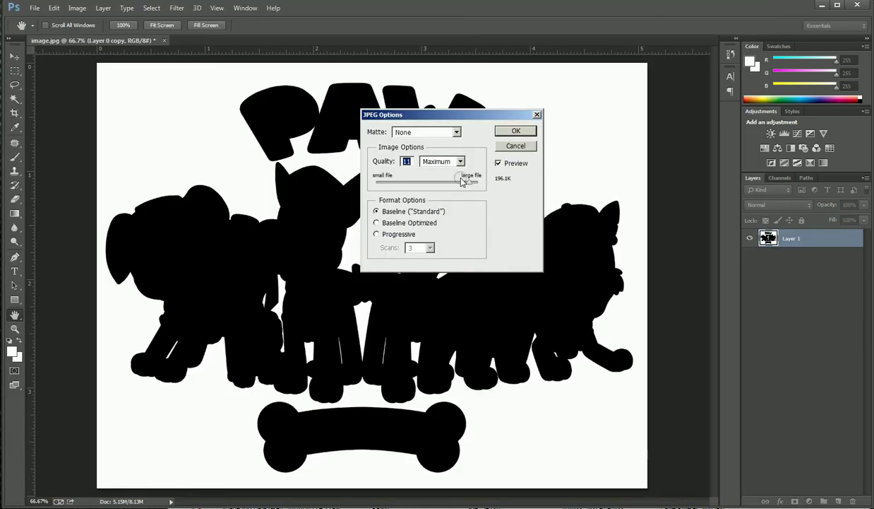
click(460, 181)
click(516, 130)
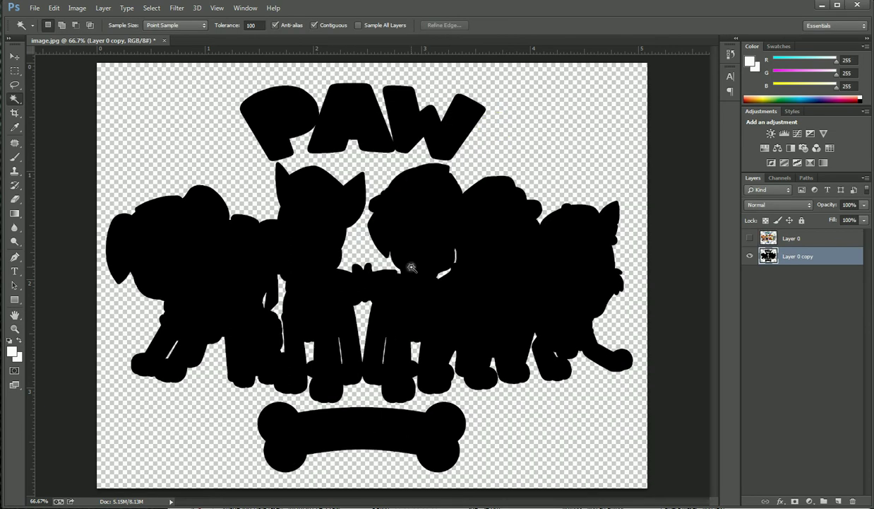
Open SAMPLE CUT.jpg from the SAMPLE CUTS folder with Adobe Illustrator.
key(alt+Tab)
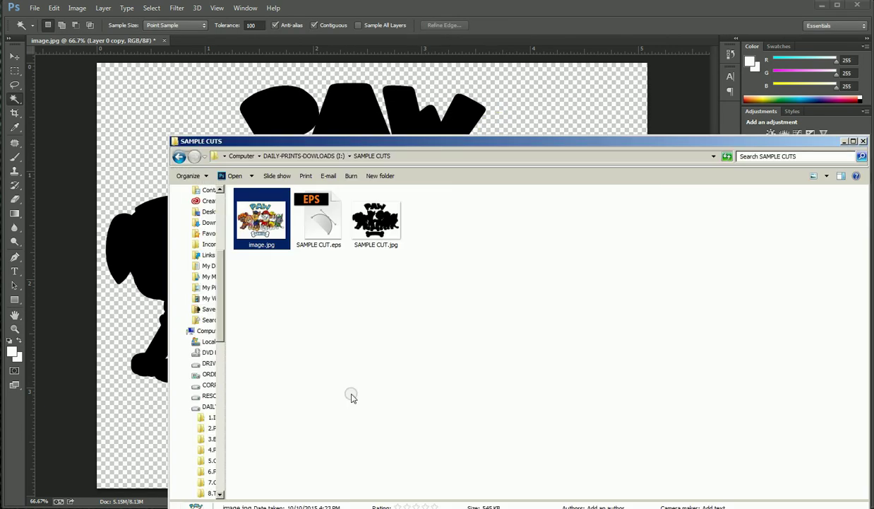
click(386, 240)
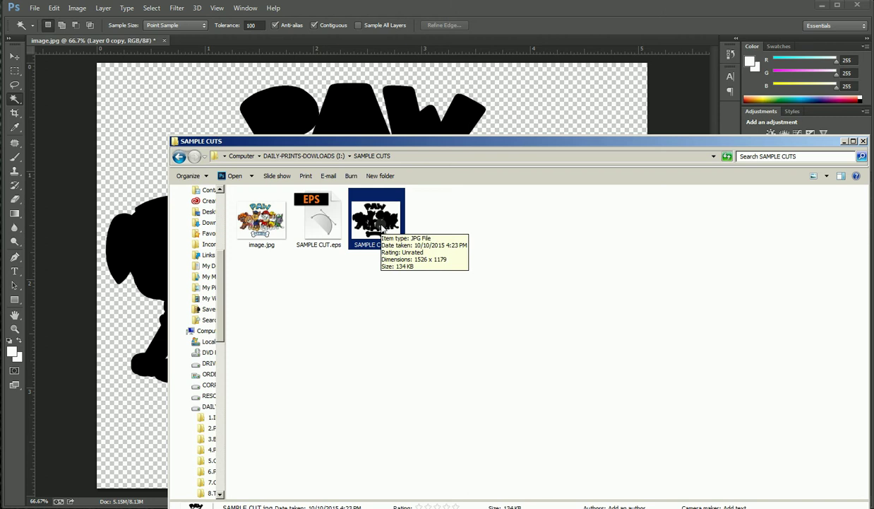
right_click(381, 223)
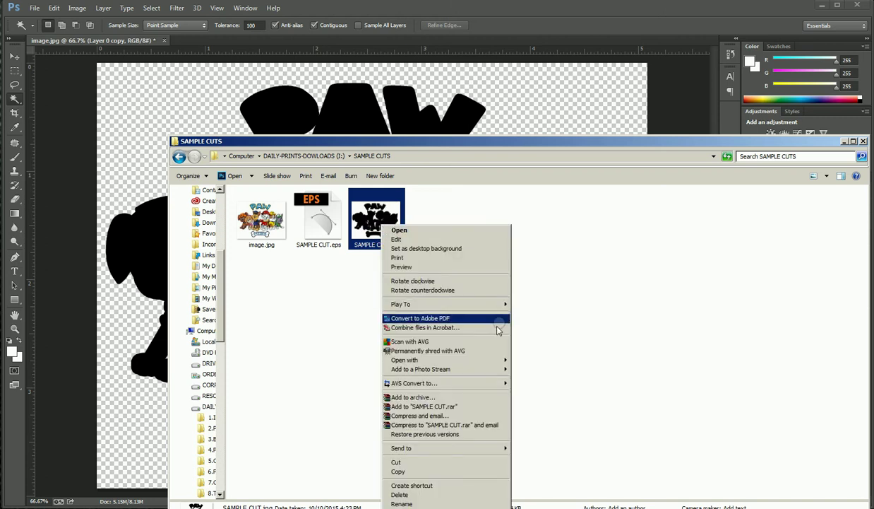
mouse_move(460, 363)
click(552, 359)
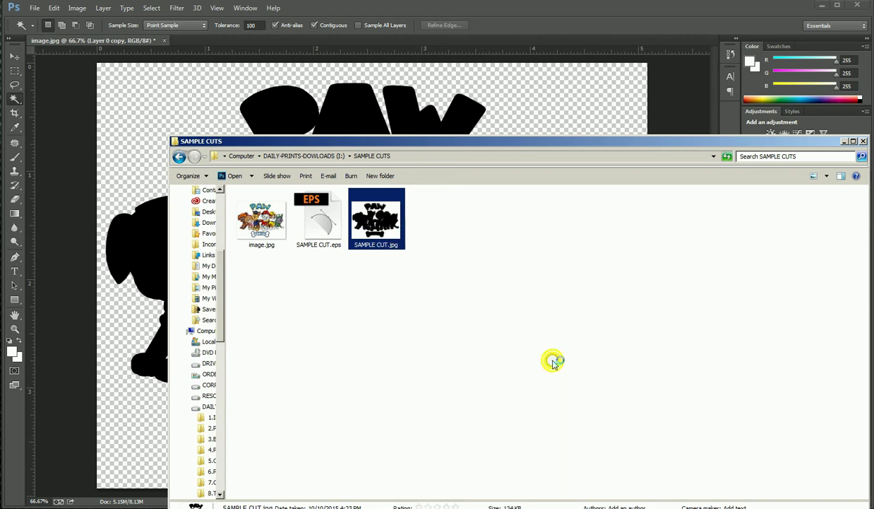
Reposition the silhouette image on the artboard.
click(448, 254)
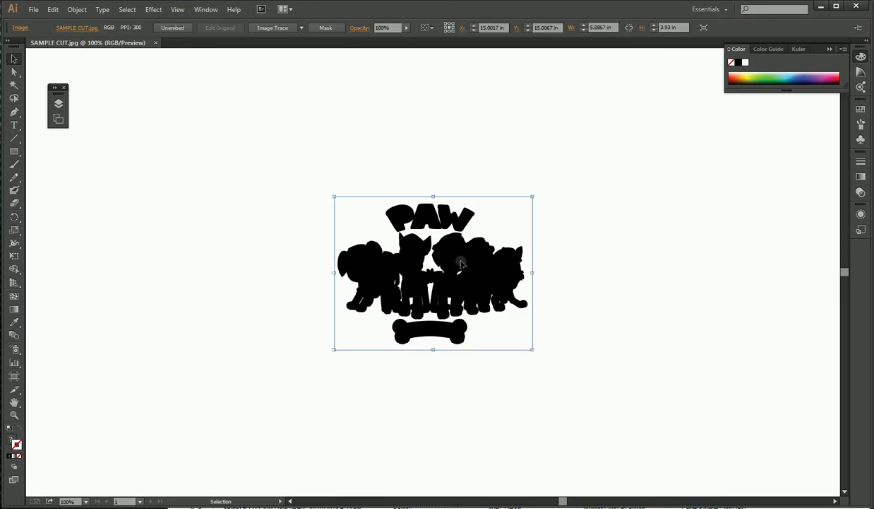
drag(452, 264, 371, 225)
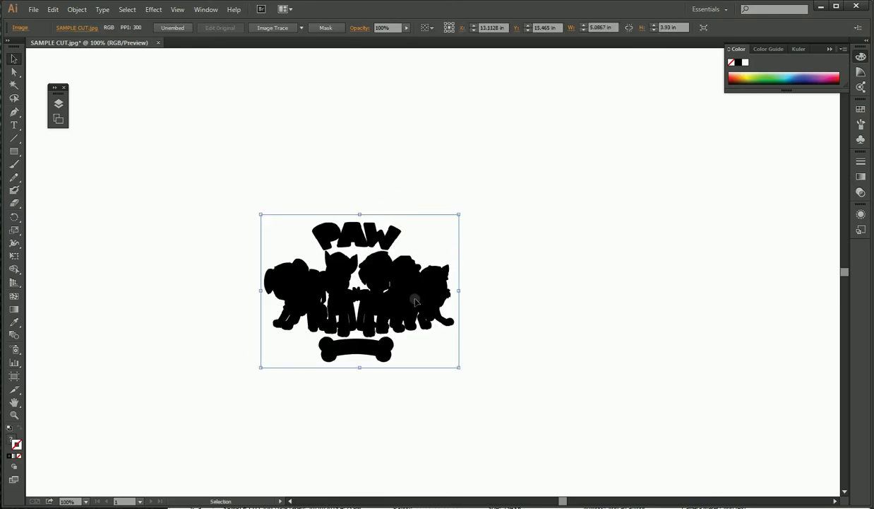
mouse_move(414, 255)
mouse_down()
mouse_move(424, 249)
mouse_move(420, 226)
mouse_move(429, 258)
mouse_up()
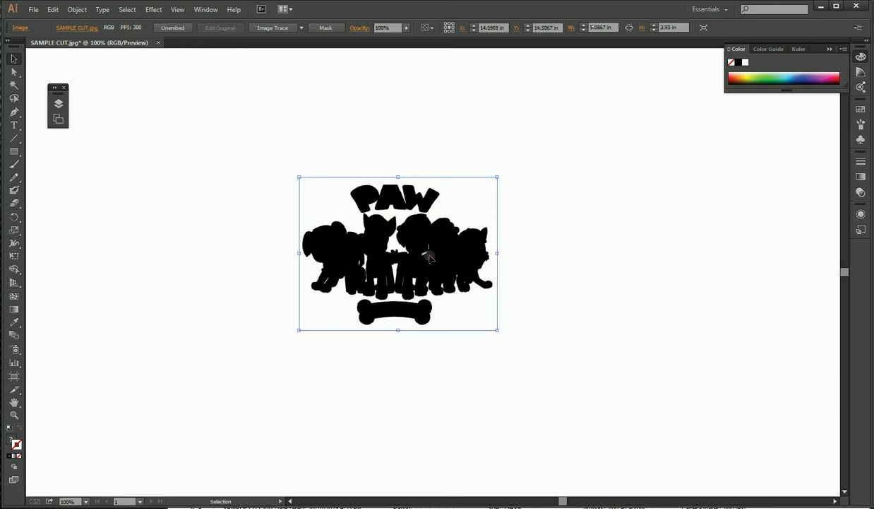
Apply Object > Image Trace > Make and Expand to the silhouette and nudge the result up-left.
click(77, 10)
mouse_move(130, 243)
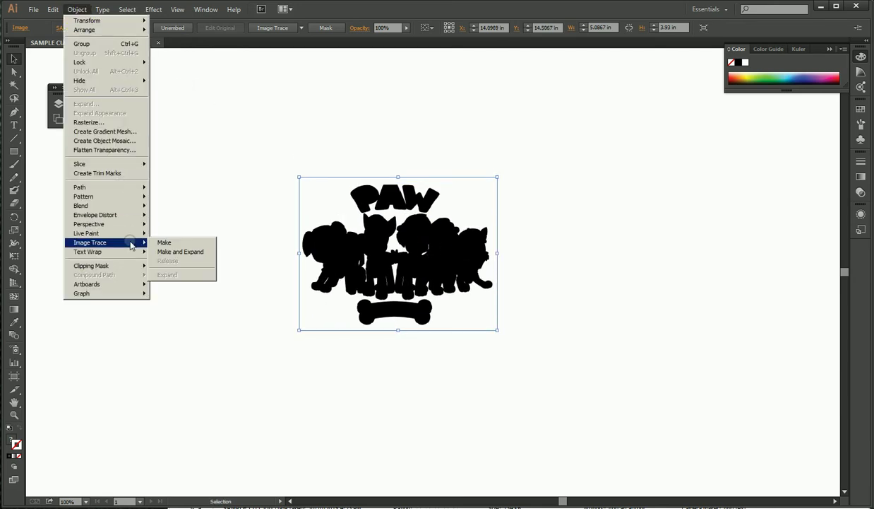
click(183, 256)
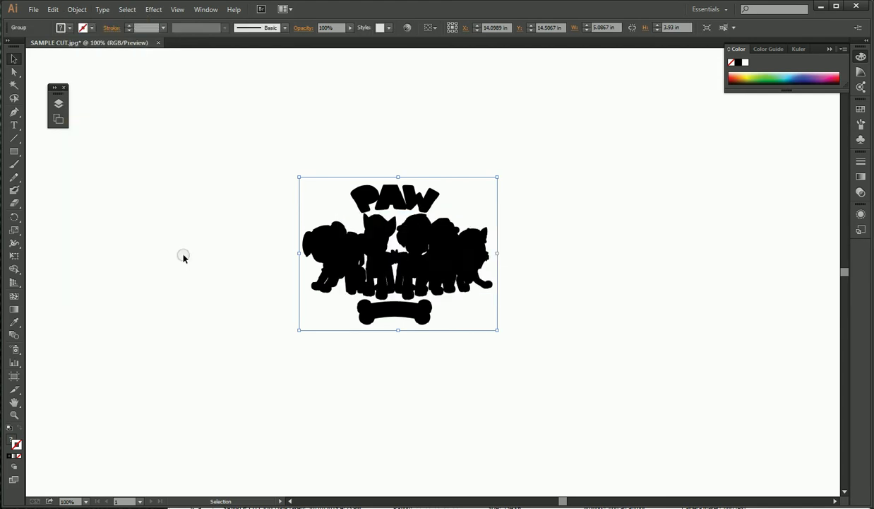
click(185, 257)
mouse_move(355, 267)
mouse_down()
mouse_move(348, 246)
mouse_move(388, 257)
mouse_move(375, 230)
mouse_move(371, 247)
mouse_up()
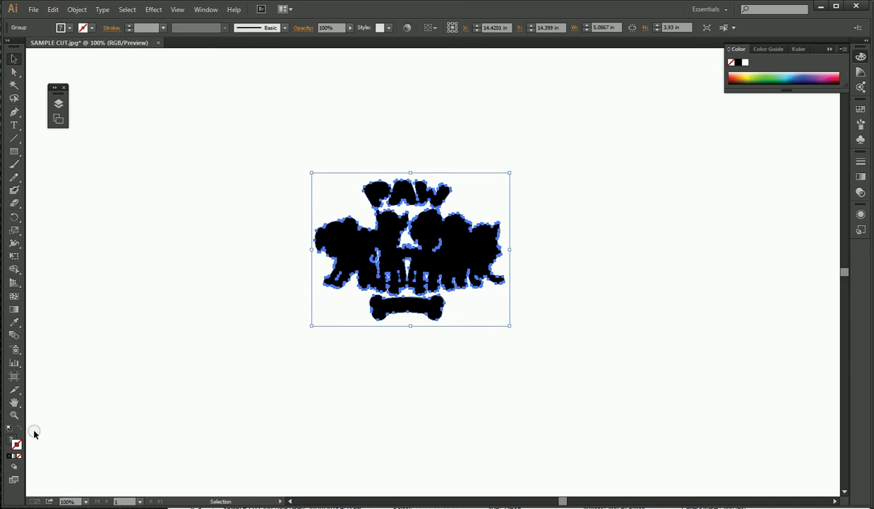
Reset the traced silhouette to the default white fill and black stroke.
click(10, 426)
click(195, 363)
click(412, 239)
click(495, 247)
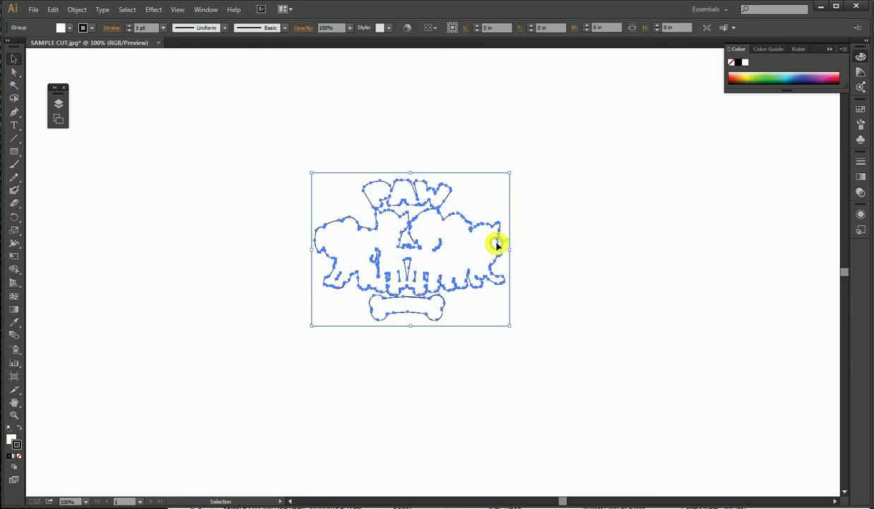
click(550, 214)
click(489, 240)
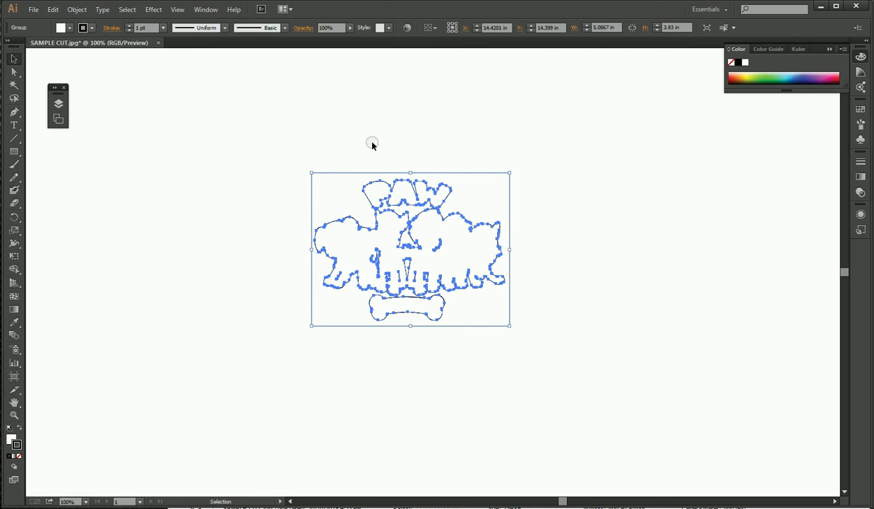
click(530, 195)
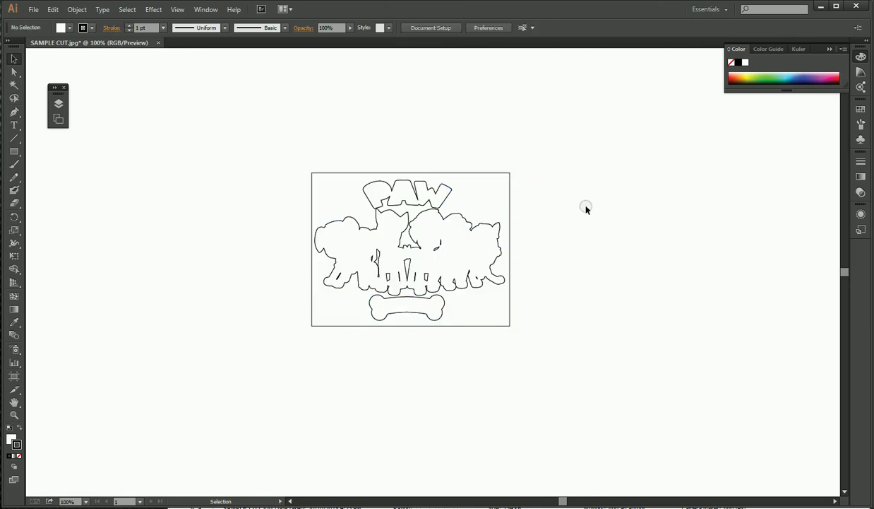
Inspect the paths inside the traced group and compound path, then exit isolation mode.
double_click(503, 226)
click(534, 212)
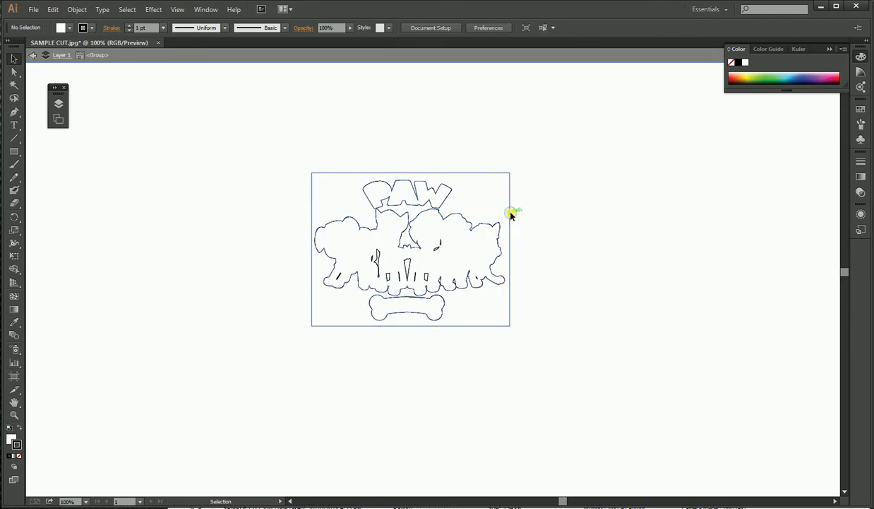
key(ctrl+a)
click(510, 209)
double_click(512, 209)
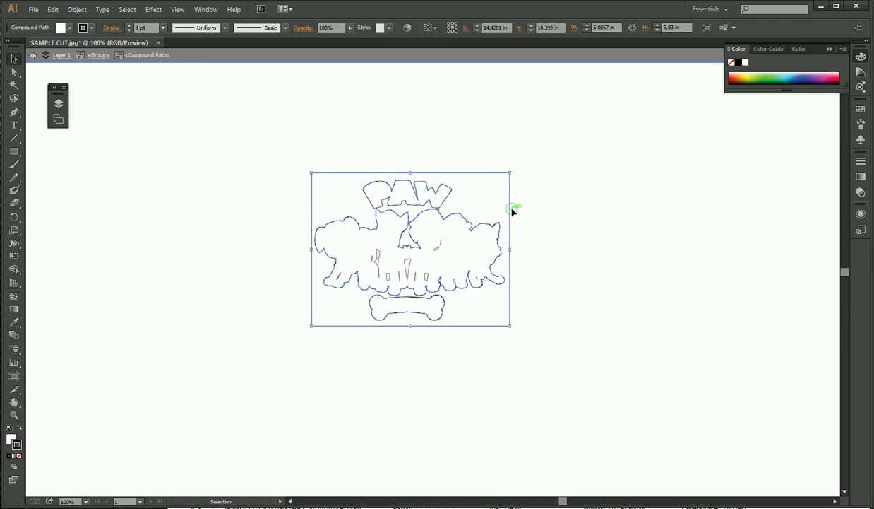
click(511, 209)
click(512, 209)
click(511, 209)
click(474, 235)
click(545, 199)
click(290, 211)
click(57, 82)
click(32, 57)
click(31, 57)
click(31, 57)
Add a new Layer 2 above Layer 1 and lock Layer 1.
click(62, 104)
click(167, 195)
click(89, 122)
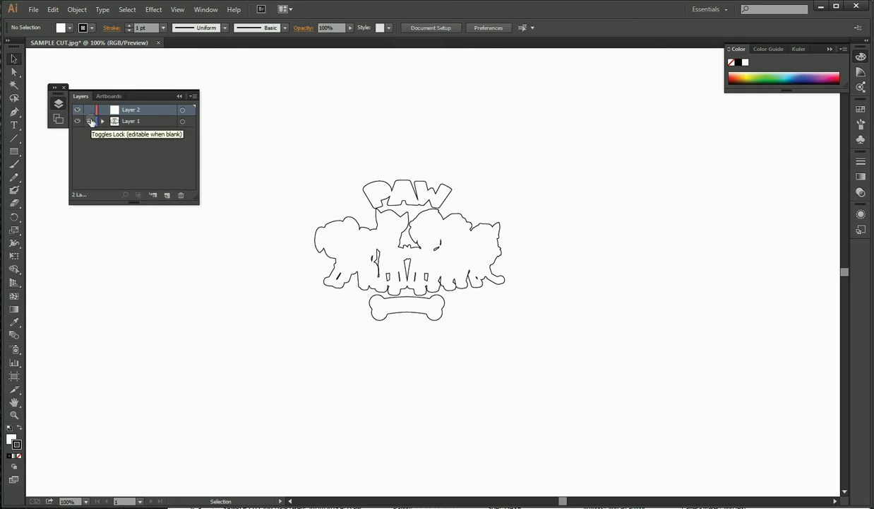
click(19, 9)
click(31, 9)
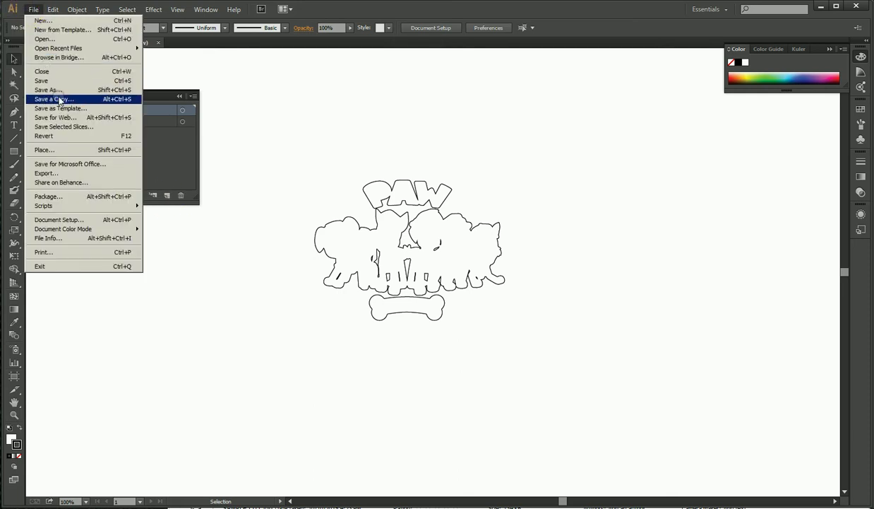
Cancel the export and close the SAMPLE CUTS folder window.
click(60, 174)
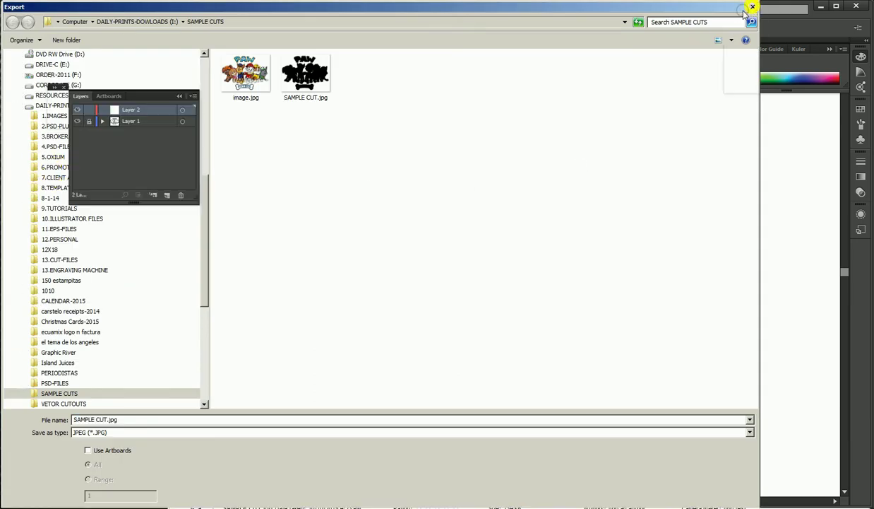
click(752, 7)
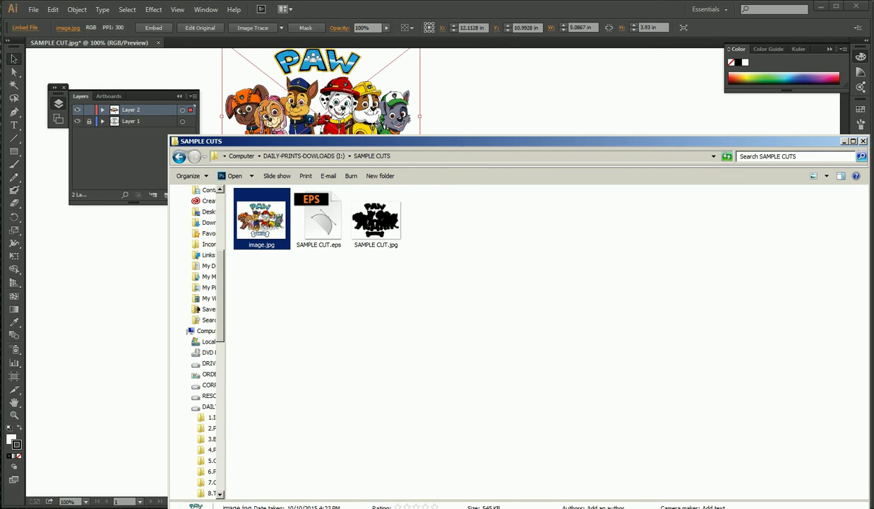
click(863, 141)
Align the colour image.jpg with the outline and move Layer 1 above Layer 2.
click(551, 167)
drag(424, 233, 444, 247)
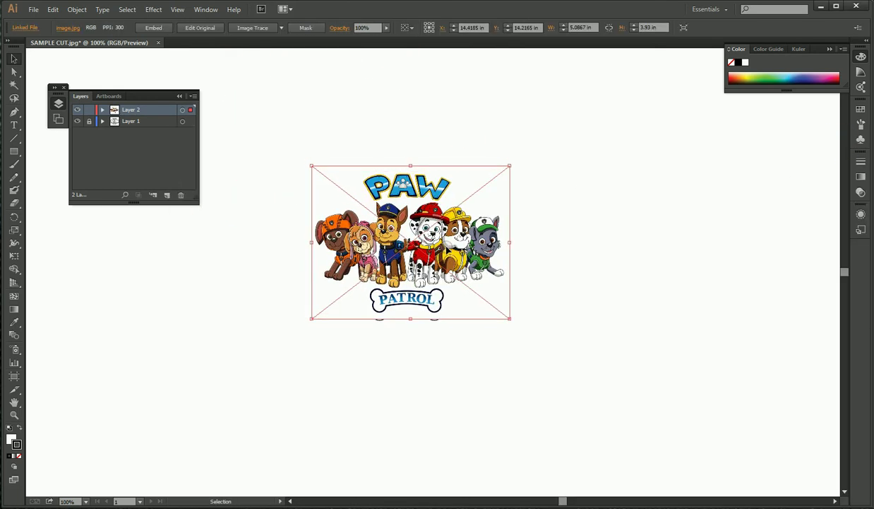
drag(147, 124, 142, 106)
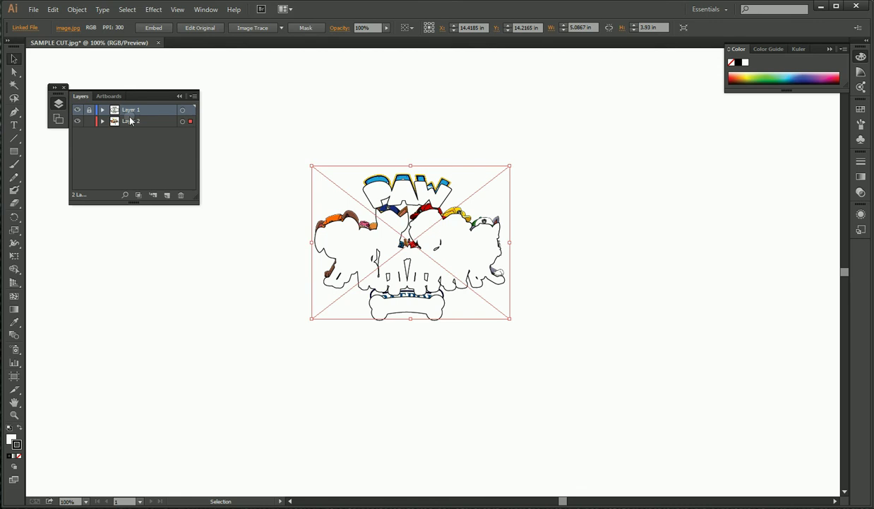
Lock Layer 2 with the colour image and unlock Layer 1 holding the traced outline.
click(89, 109)
click(89, 121)
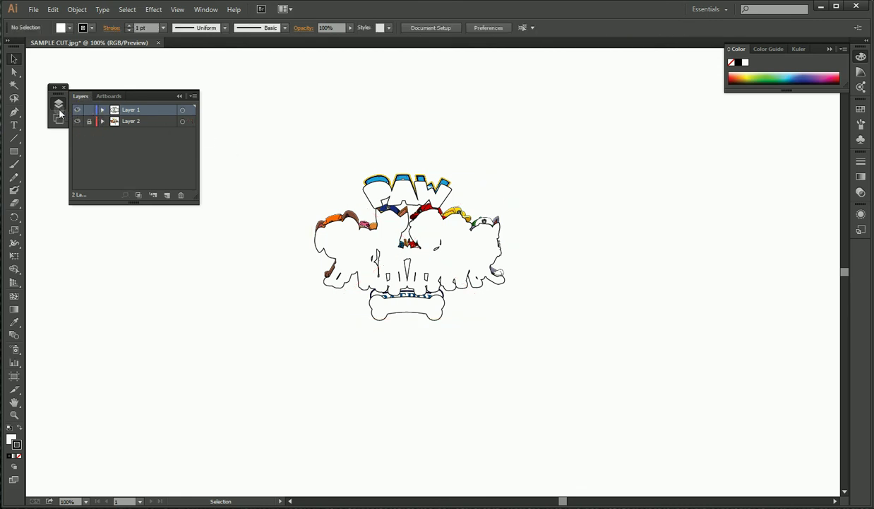
click(128, 120)
click(89, 109)
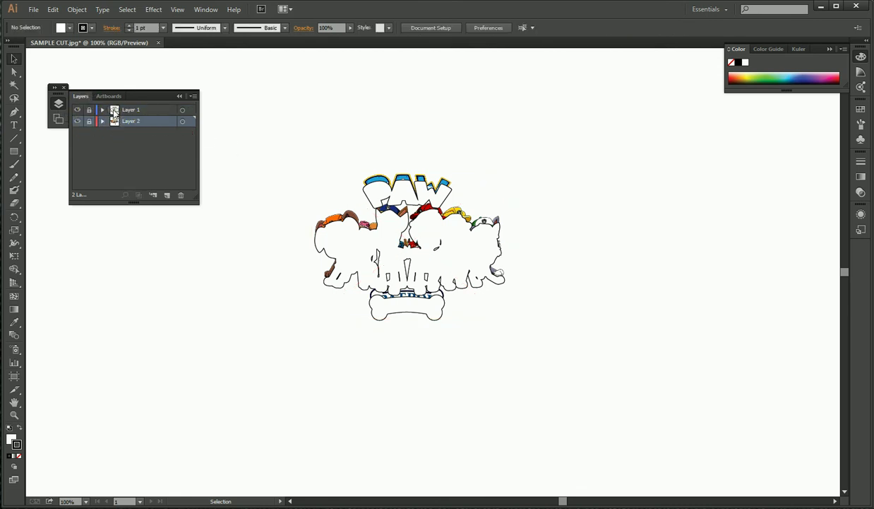
click(89, 109)
Set the traced outline's fill to None, reselect the group, and zoom in on it.
click(456, 233)
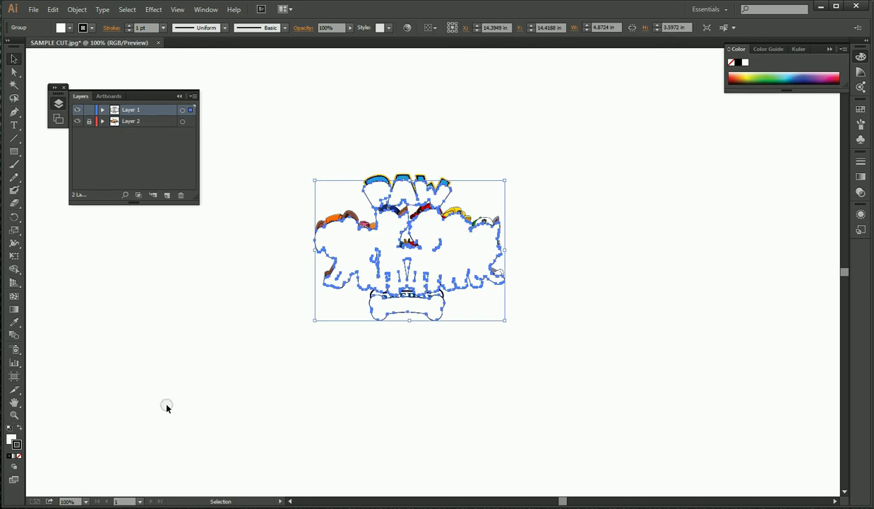
click(11, 437)
click(19, 456)
click(325, 387)
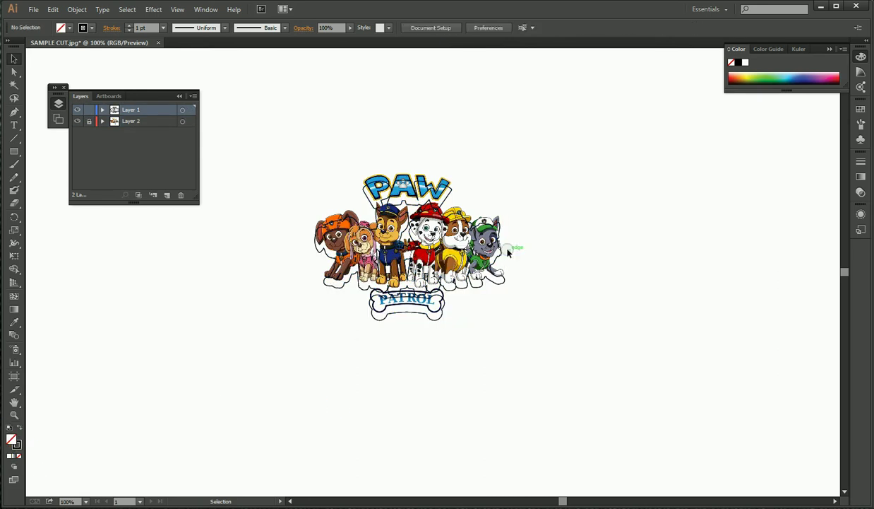
click(446, 202)
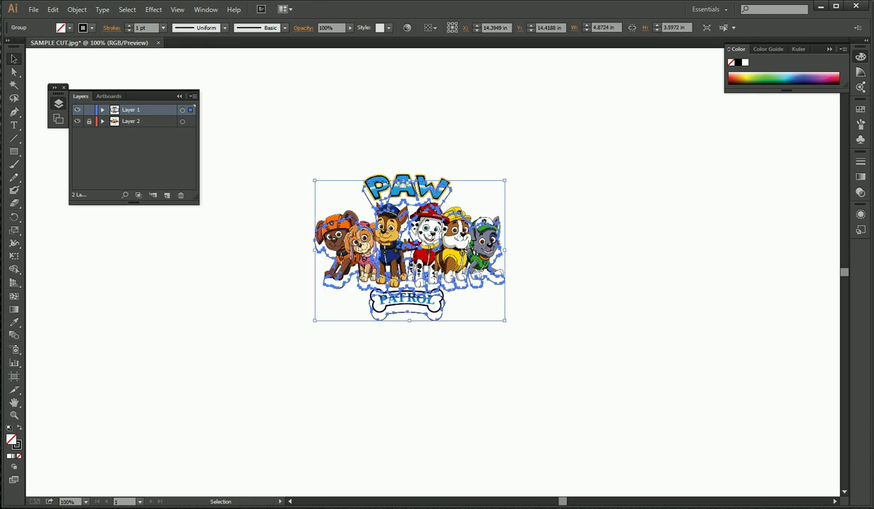
click(14, 415)
click(444, 205)
Zoom the artwork to 300%.
click(419, 322)
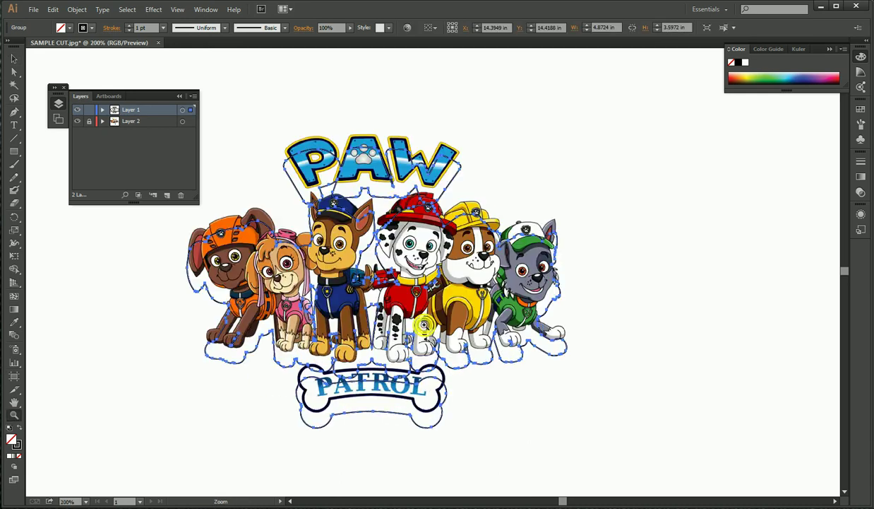
click(382, 323)
scroll(423, 269, up, 3)
Drag the cut outline up slightly and nudge it one point left, checking its alignment.
click(14, 58)
drag(435, 197, 436, 175)
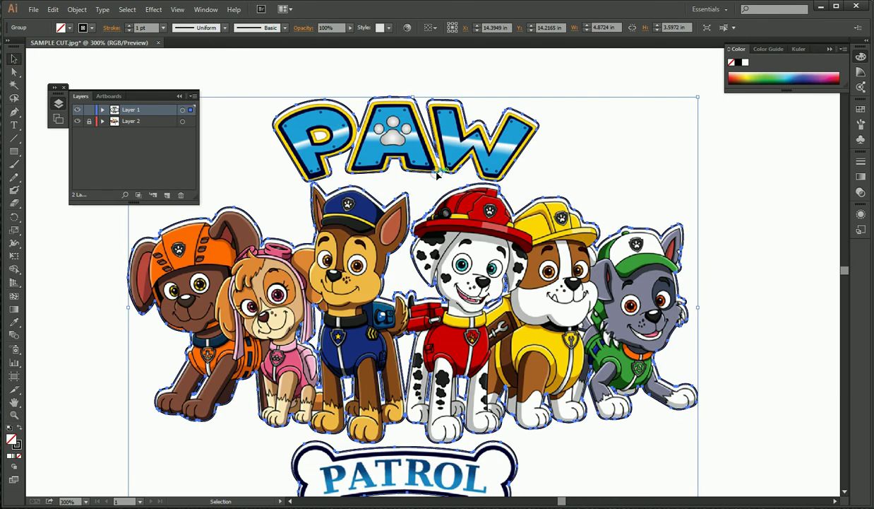
key(Left)
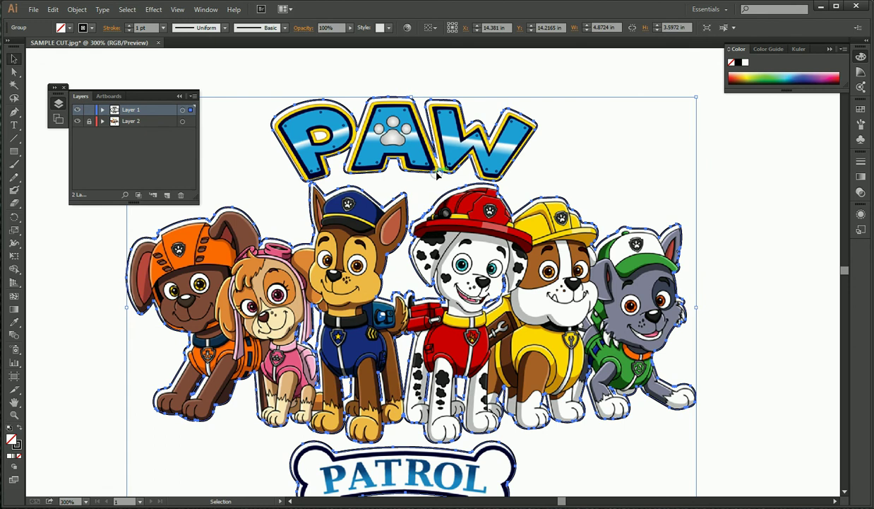
click(741, 182)
click(544, 205)
click(696, 188)
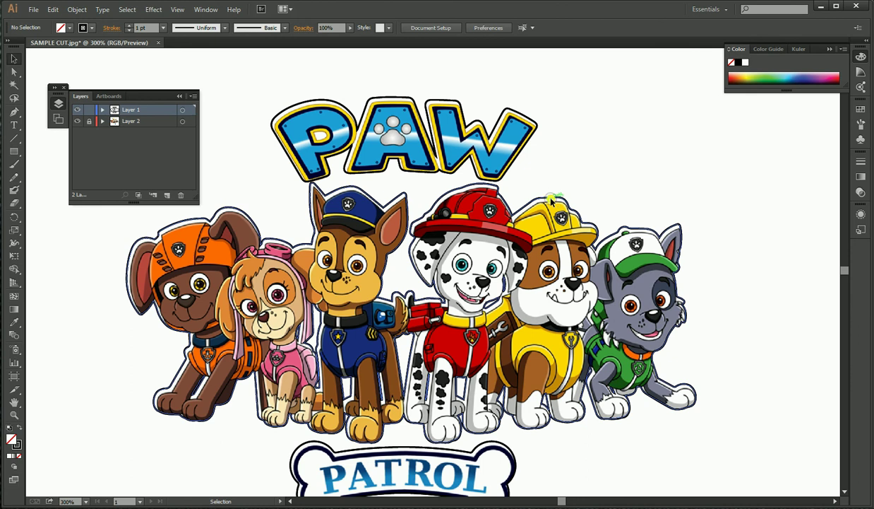
click(548, 201)
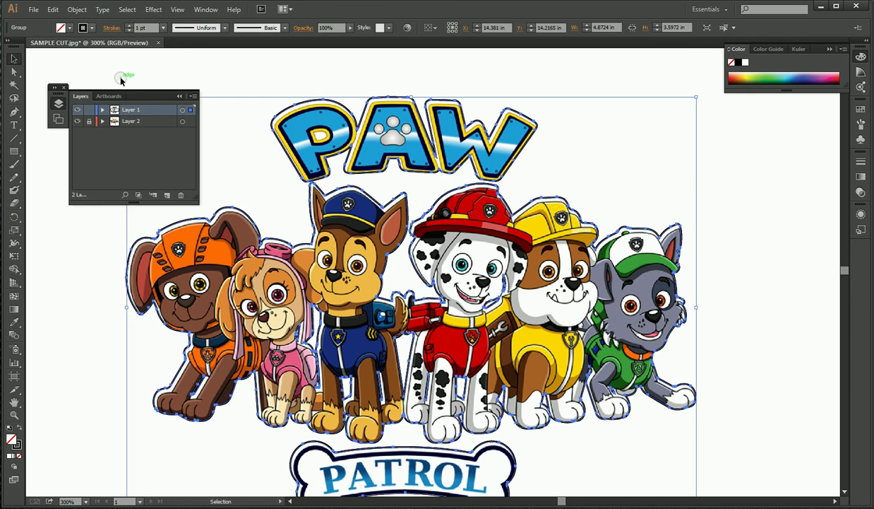
Apply the CutContour swatch from the Roland VersaWorks swatch library to the outline.
click(92, 29)
click(92, 28)
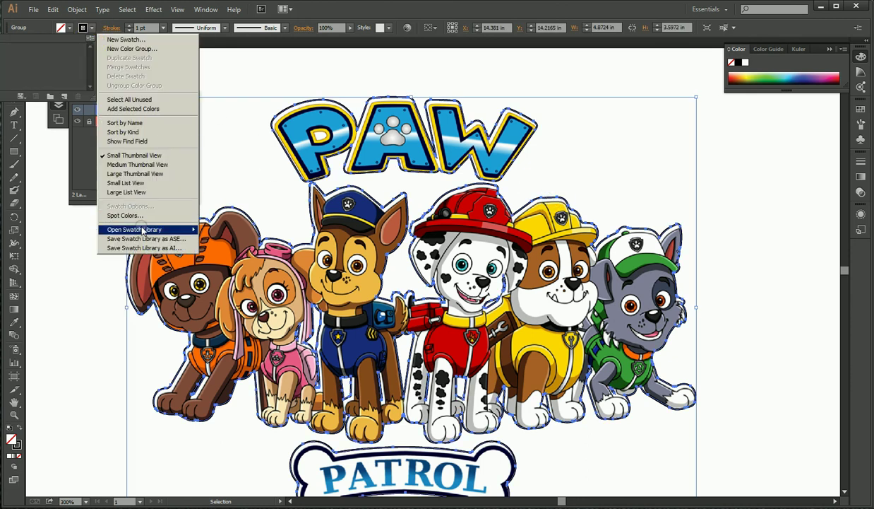
mouse_move(148, 229)
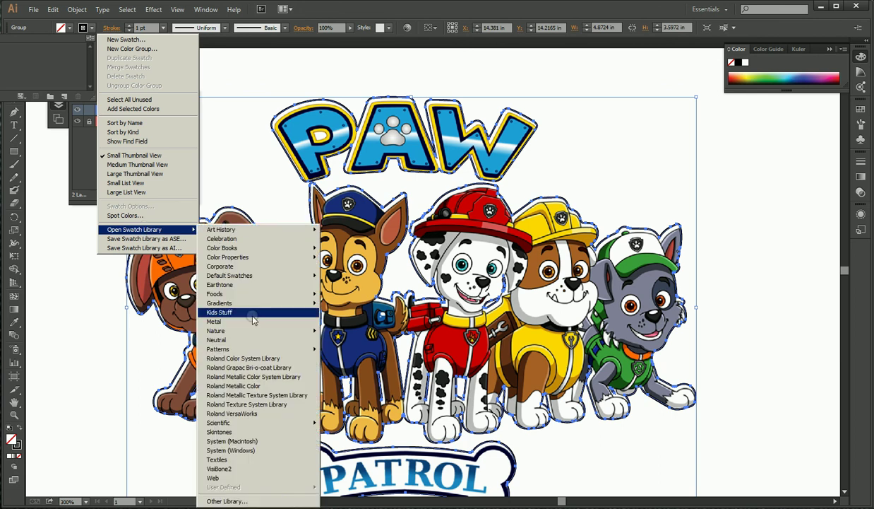
click(304, 413)
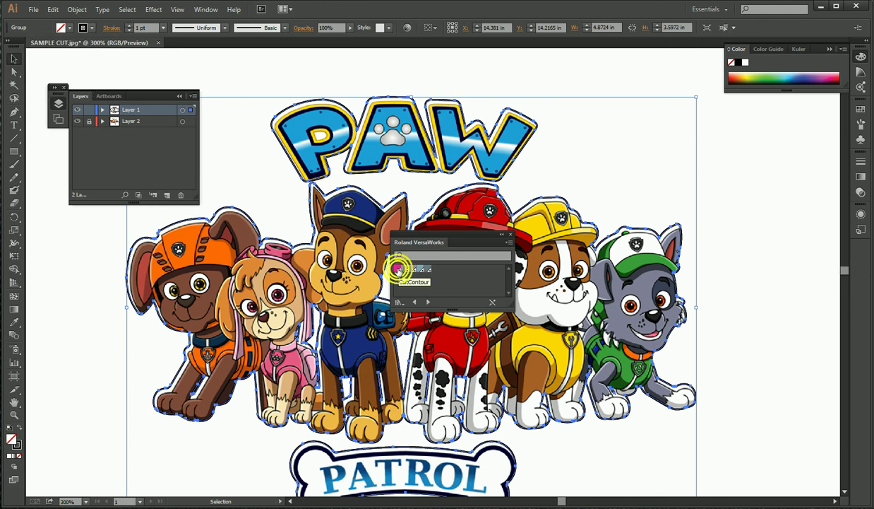
click(398, 269)
Swap fill and stroke so CutContour is the stroke, and set the fill to None.
click(318, 254)
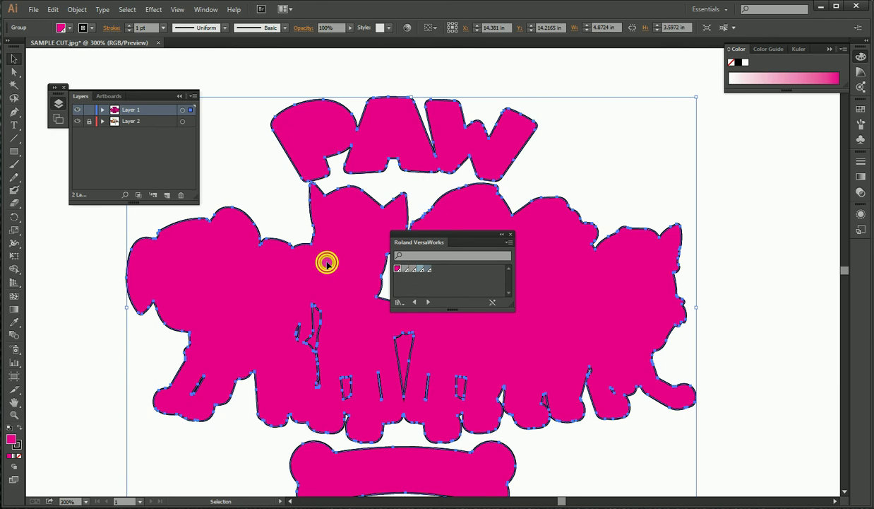
click(19, 426)
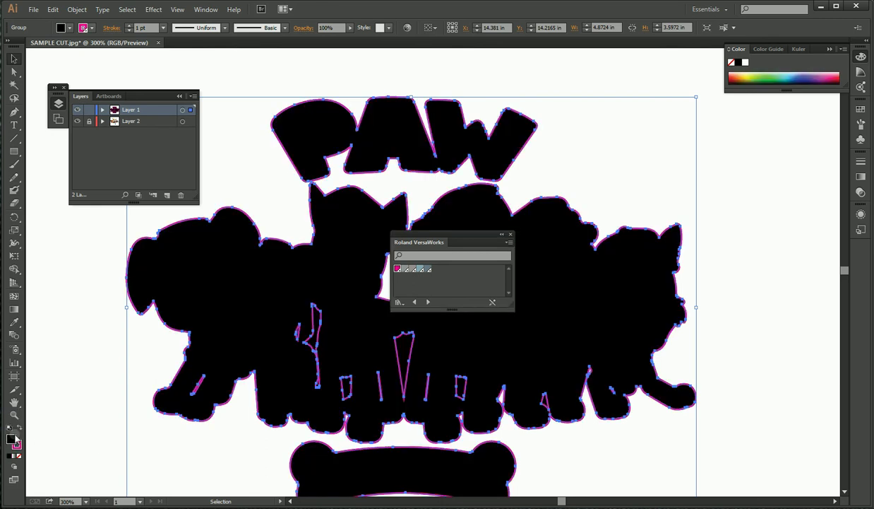
click(13, 440)
click(19, 455)
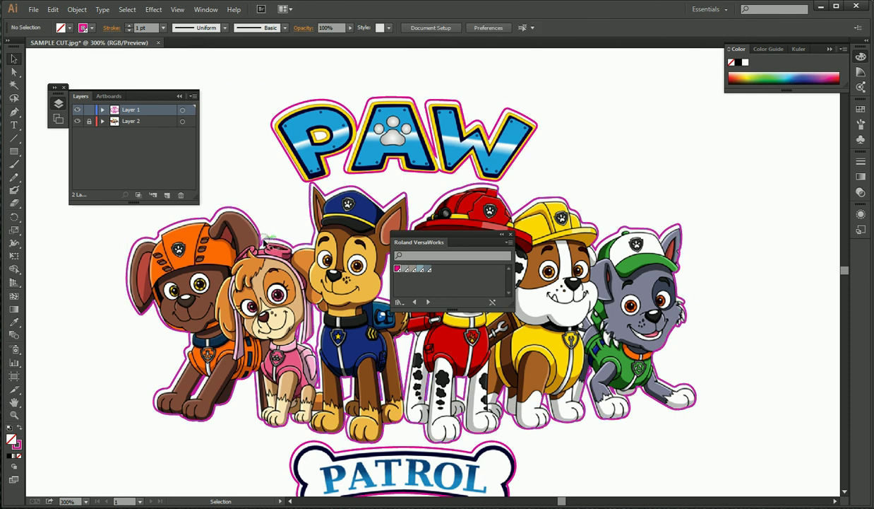
Set the CutContour outline's stroke weight to 0.25 pt.
click(163, 28)
click(177, 40)
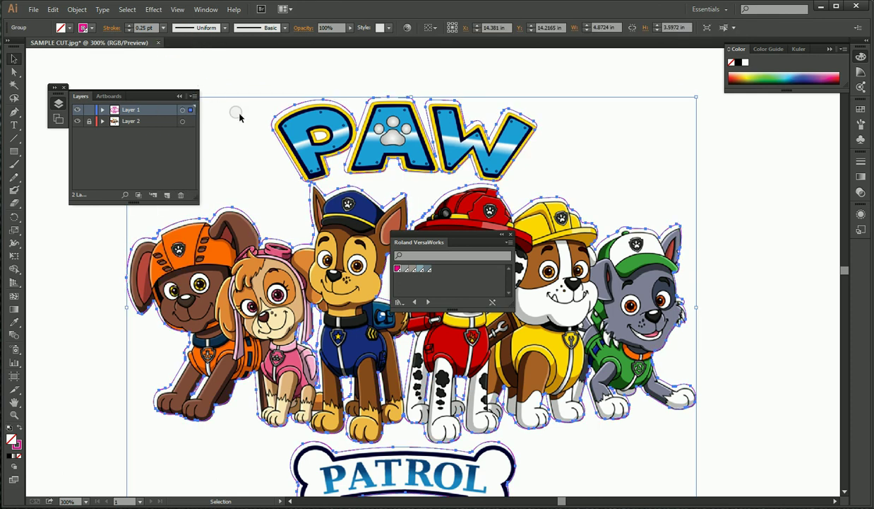
click(238, 83)
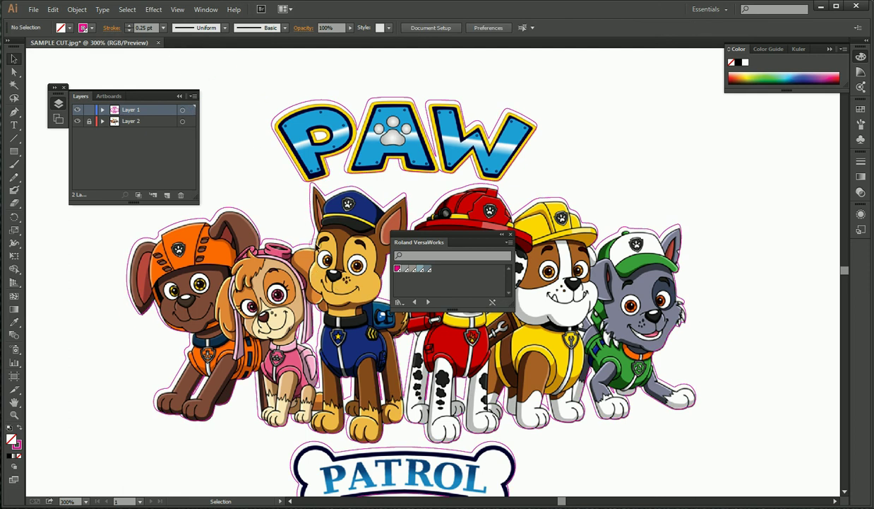
Shift the cut outline group slightly right and down, then deselect to review.
click(311, 242)
drag(311, 242, 311, 243)
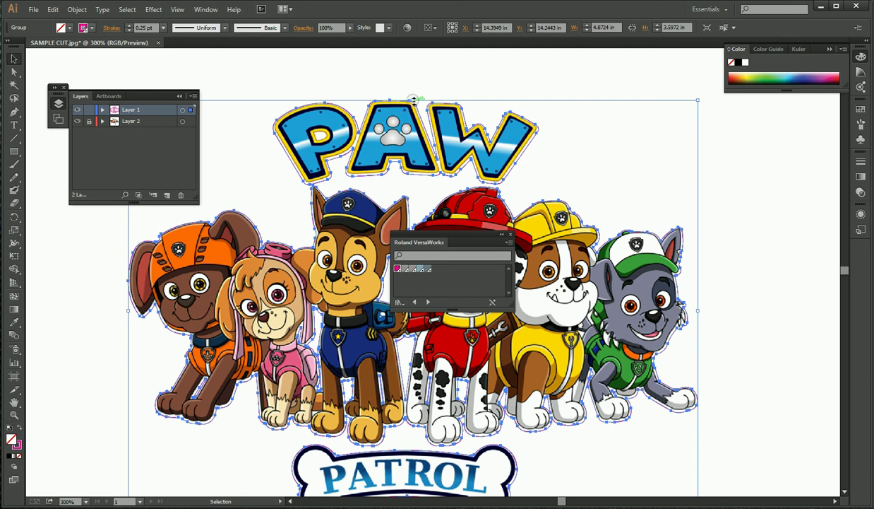
click(781, 185)
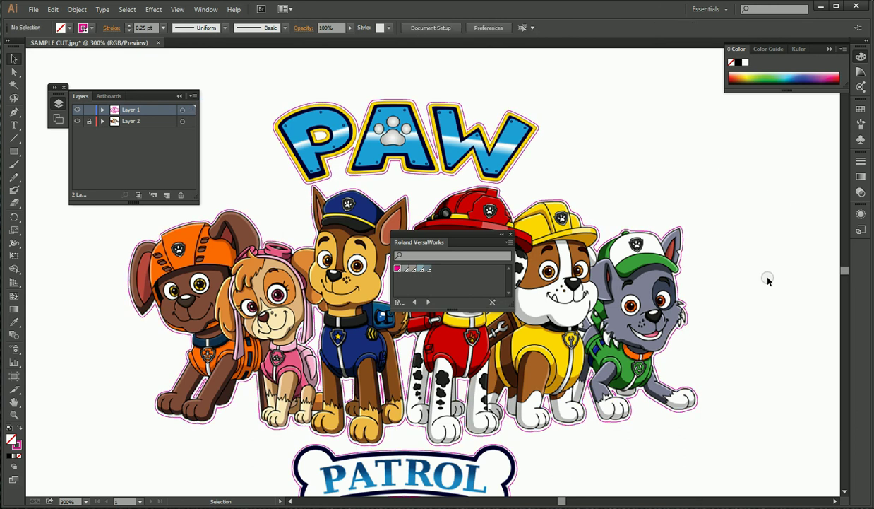
scroll(768, 280, down, 2)
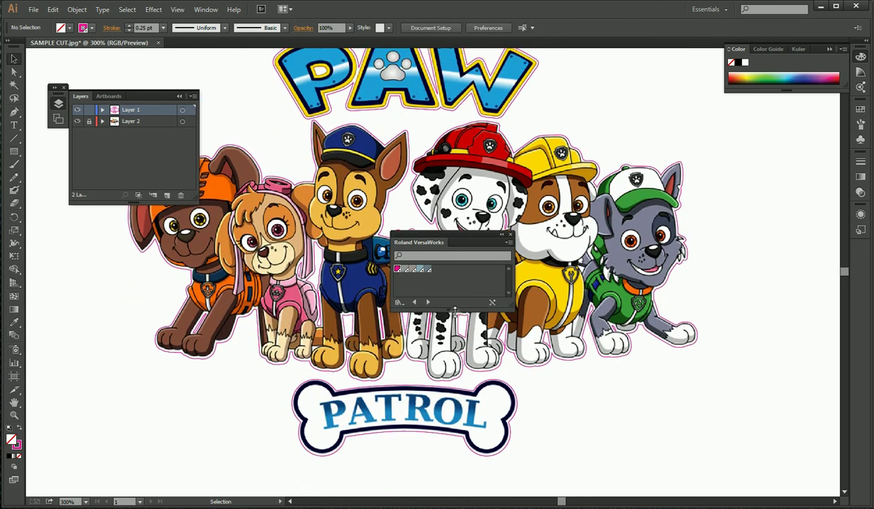
Collapse and dock the Roland VersaWorks panel, collapse Layers, then minimise Illustrator.
click(502, 234)
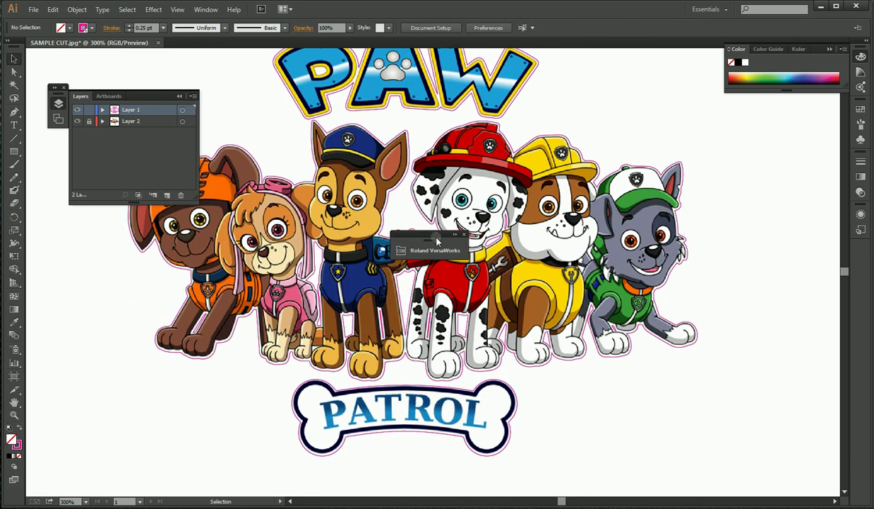
drag(437, 242, 795, 196)
click(179, 96)
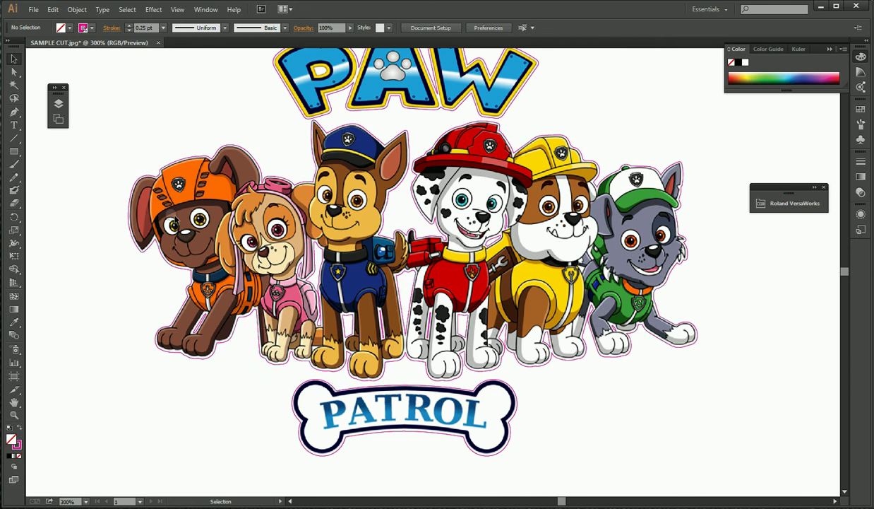
scroll(410, 261, up, 1)
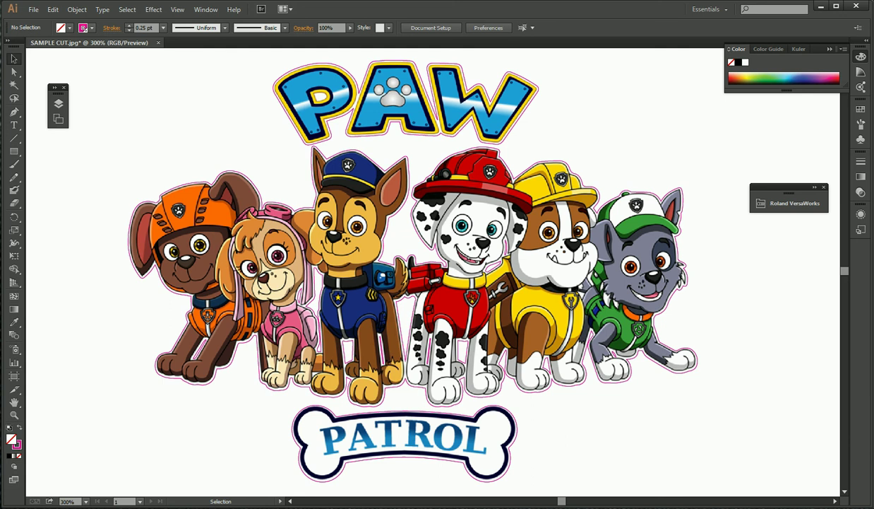
click(823, 6)
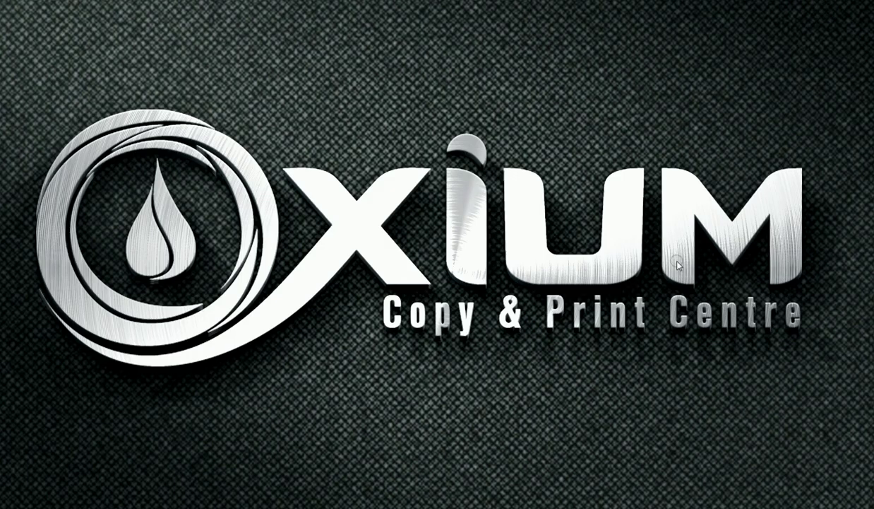